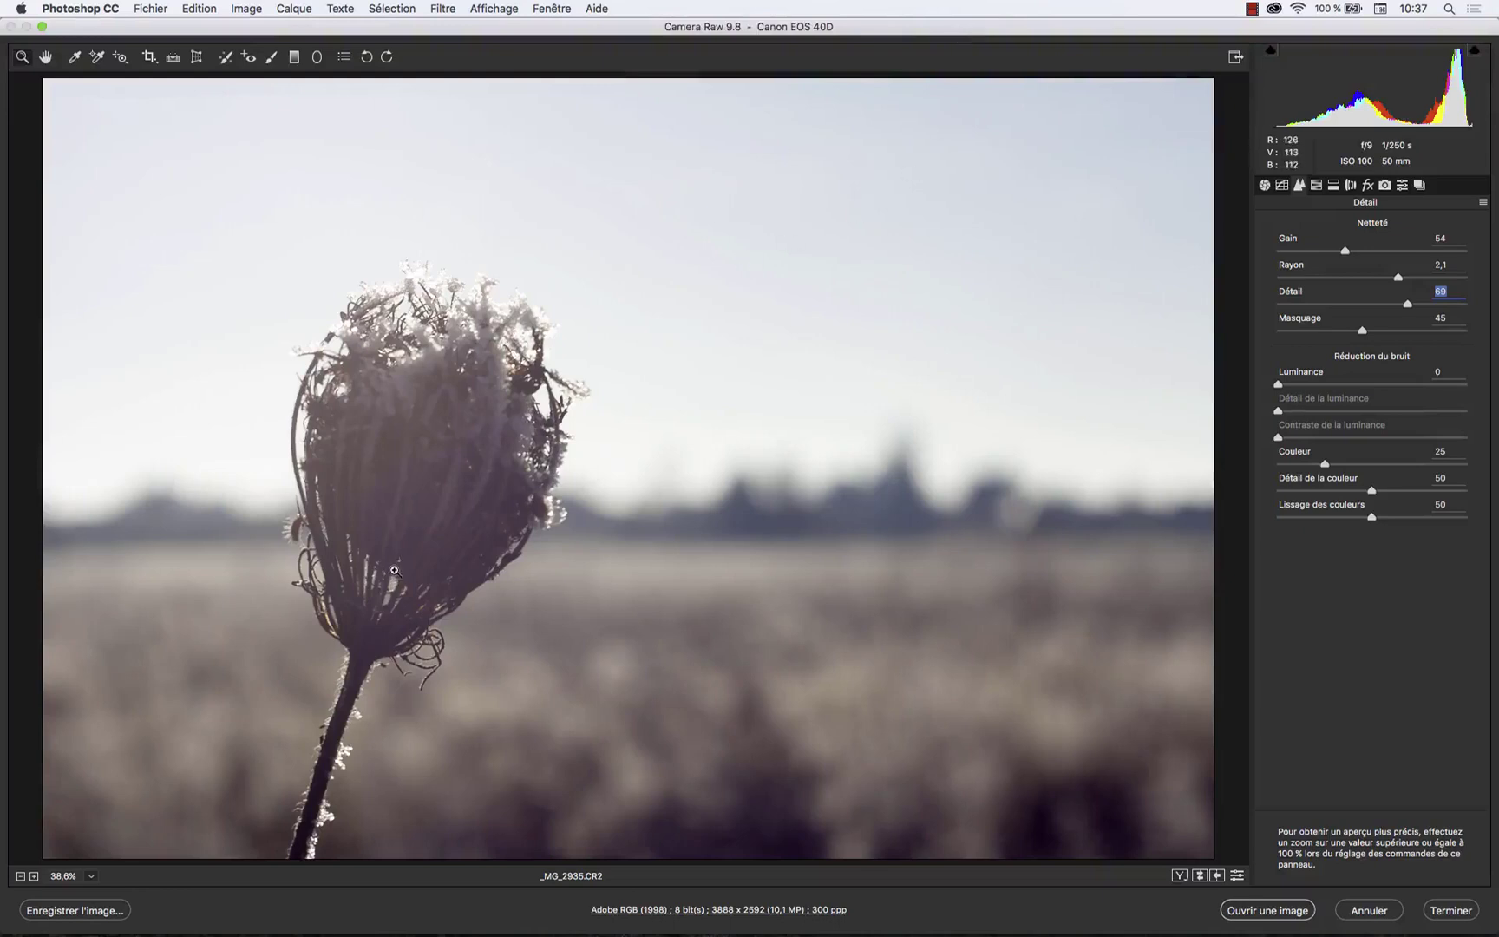
Examine the flower head, stem and blurred background at 100% for noise and sharpness.
left_click(464, 514)
left_click(496, 499)
left_click(515, 492)
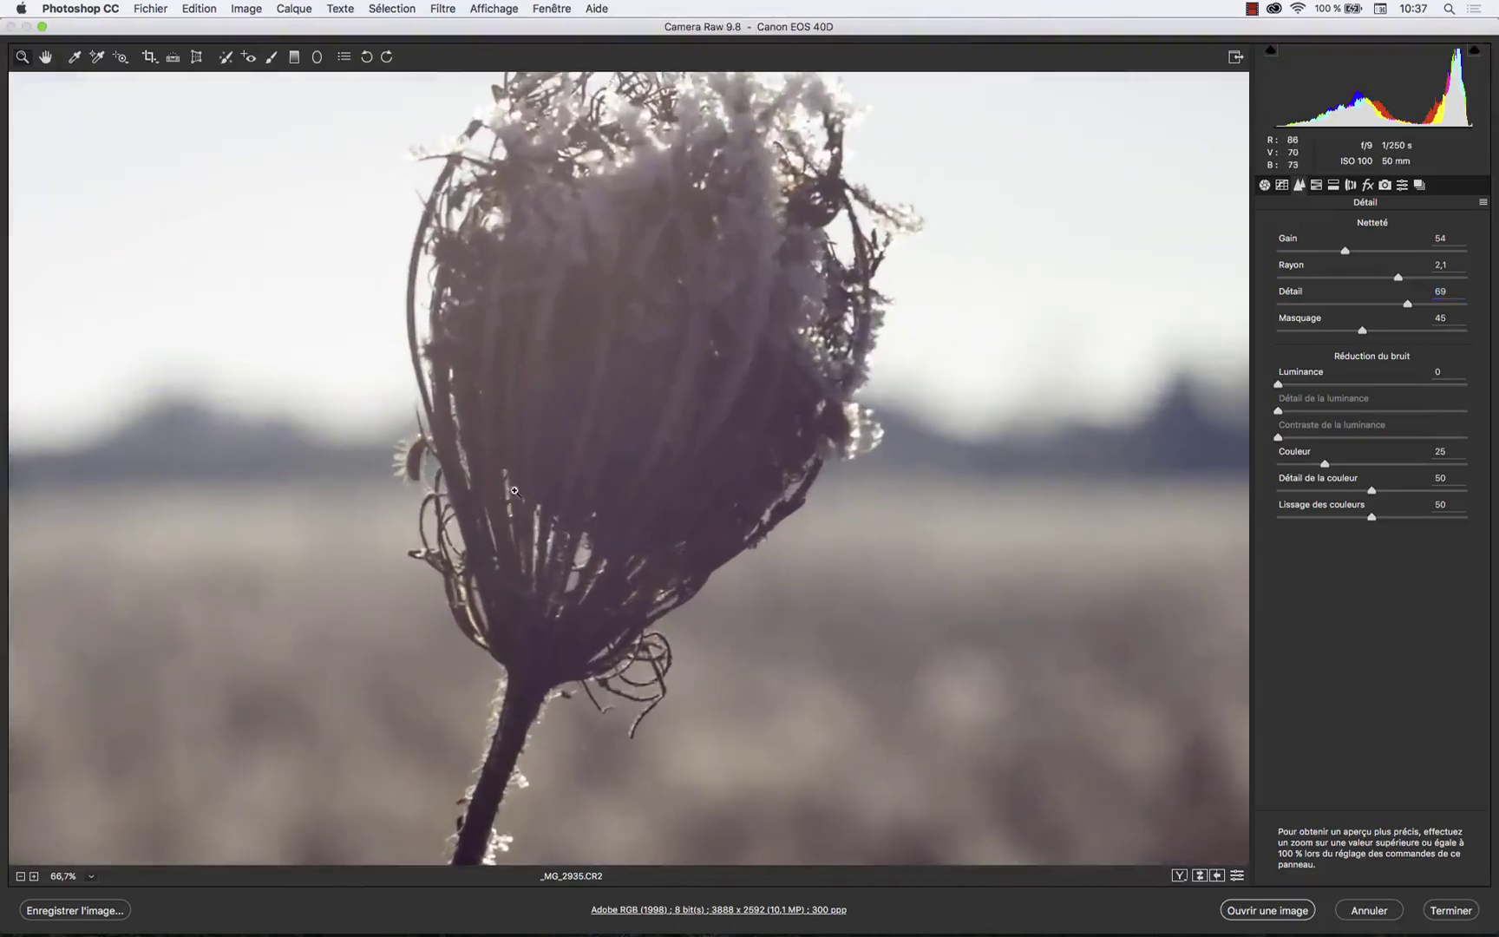
left_click(630, 459)
scroll(755, 430, "right", 10)
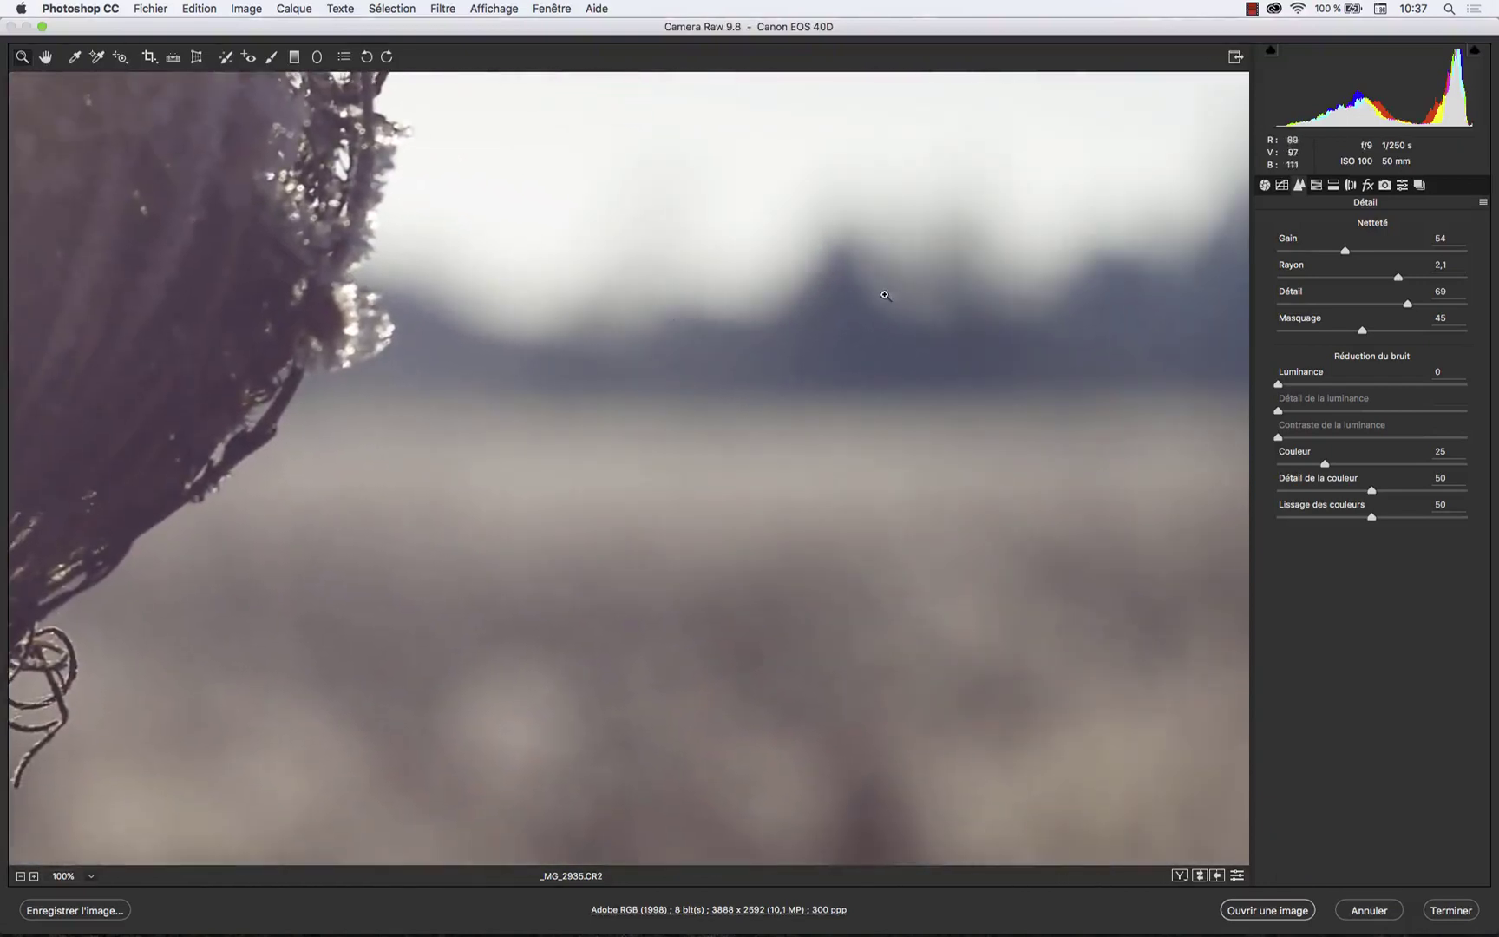
scroll(713, 386, "right", 5)
scroll(713, 387, "up", 2)
left_click_drag(563, 339, 441, 475)
scroll(442, 475, "down", 10)
scroll(441, 476, "left", 5)
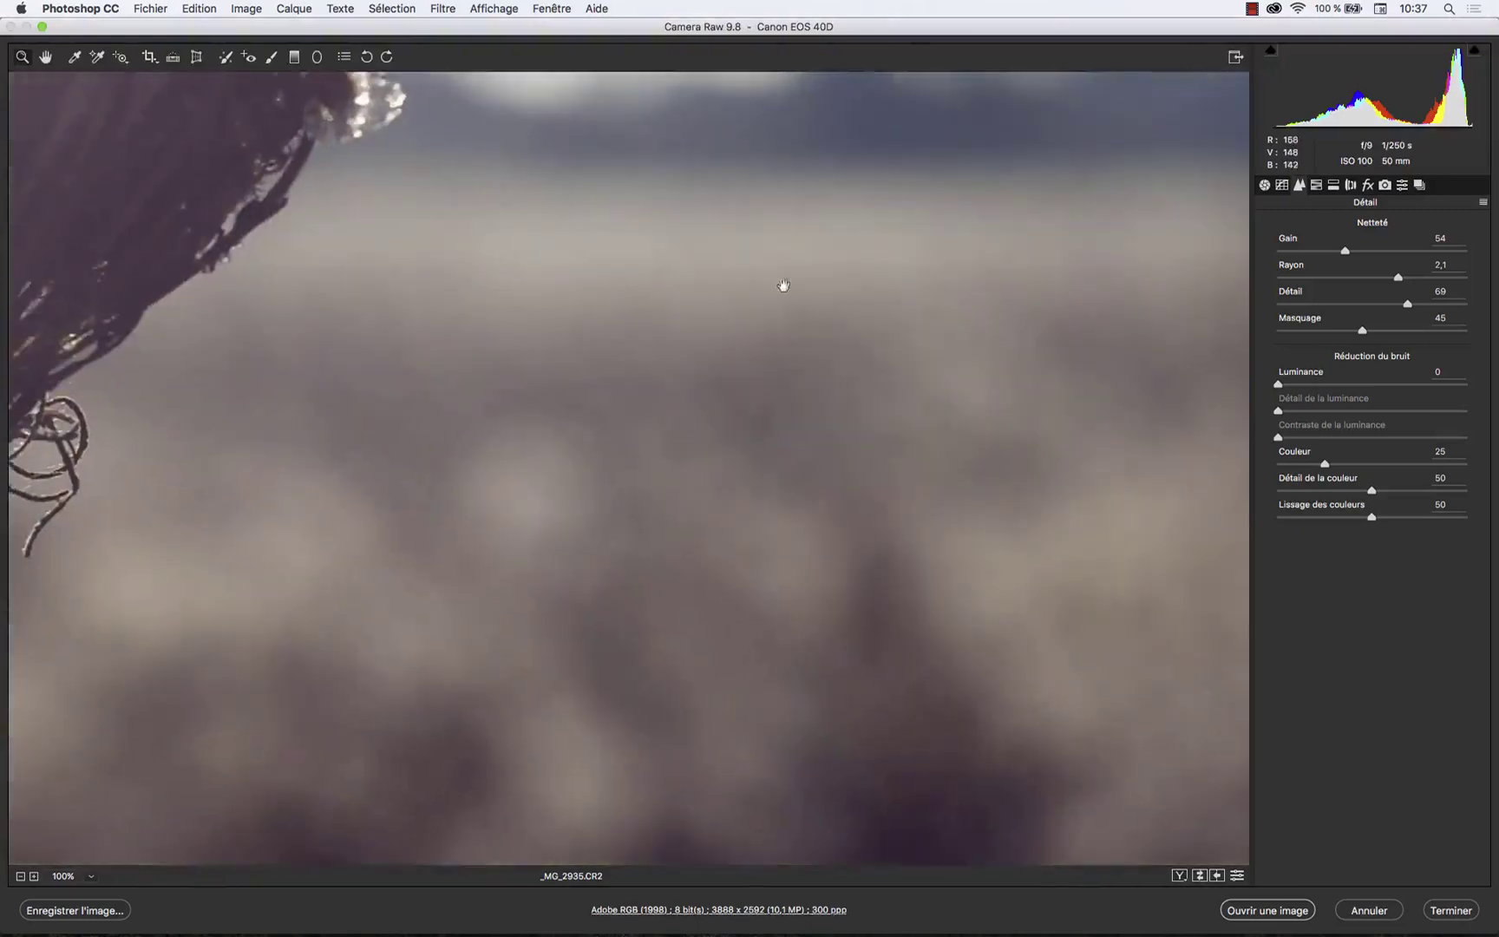
scroll(332, 508, "left", 10)
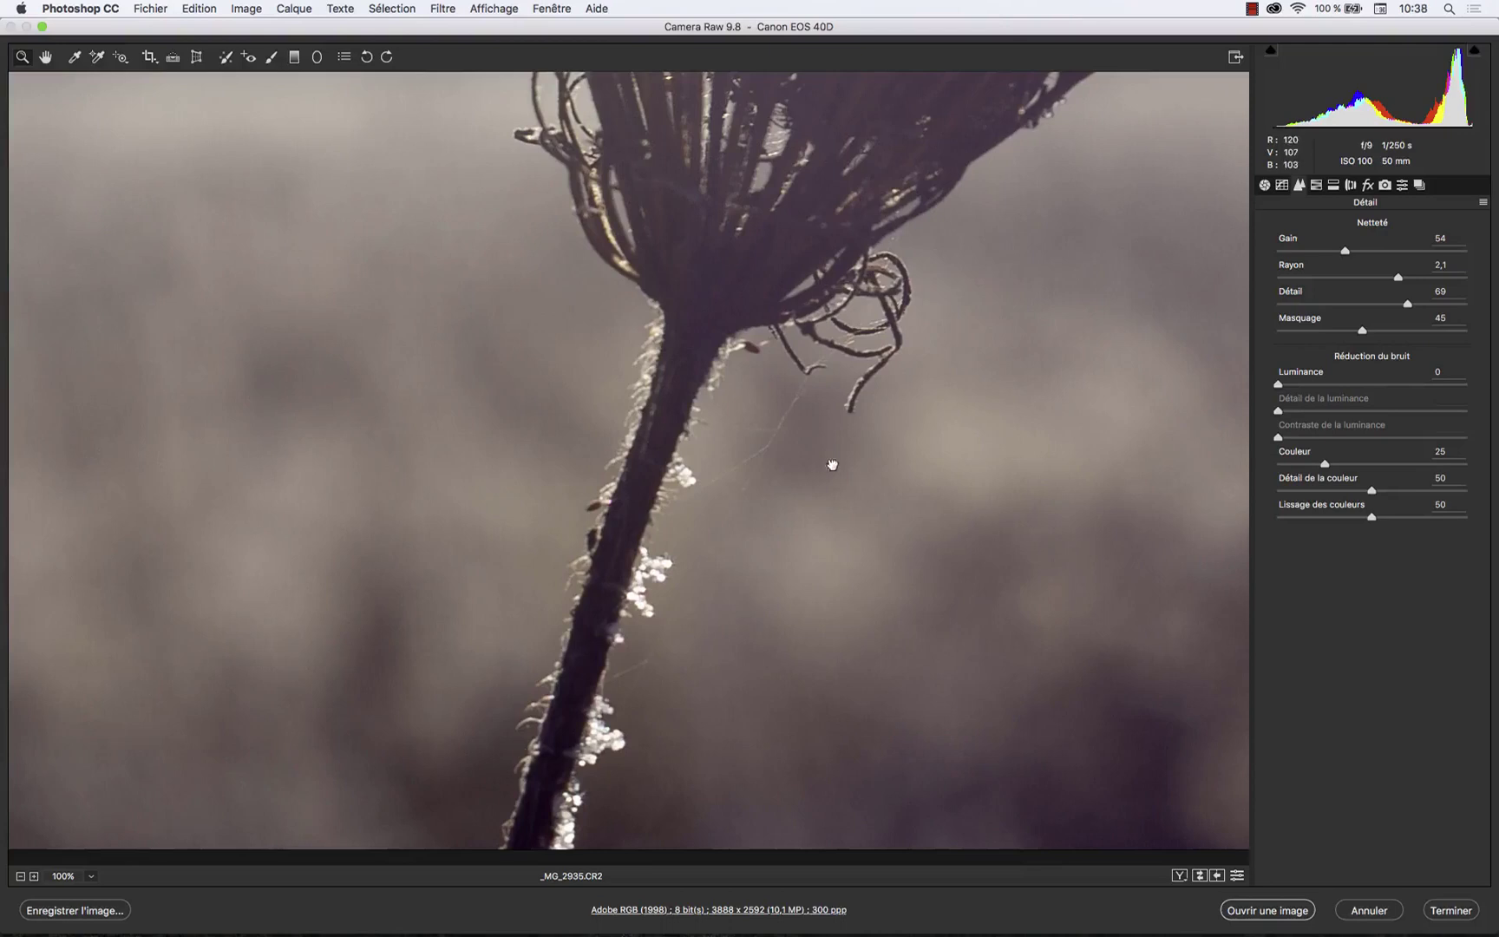
scroll(829, 434, "up", 5)
scroll(841, 174, "up", 5)
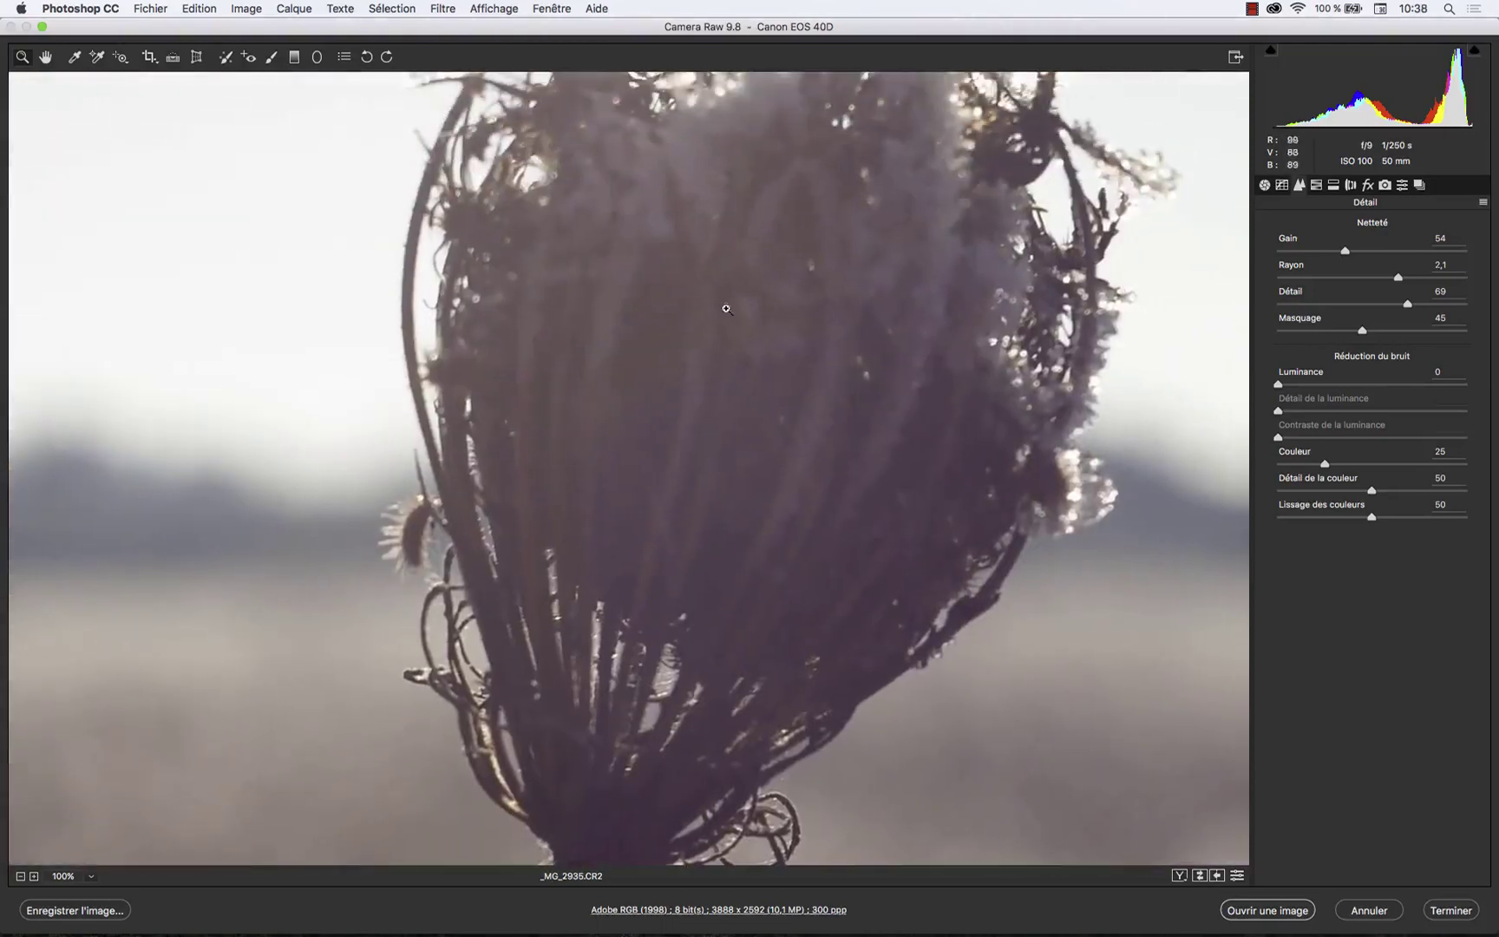
scroll(569, 592, "up", 5)
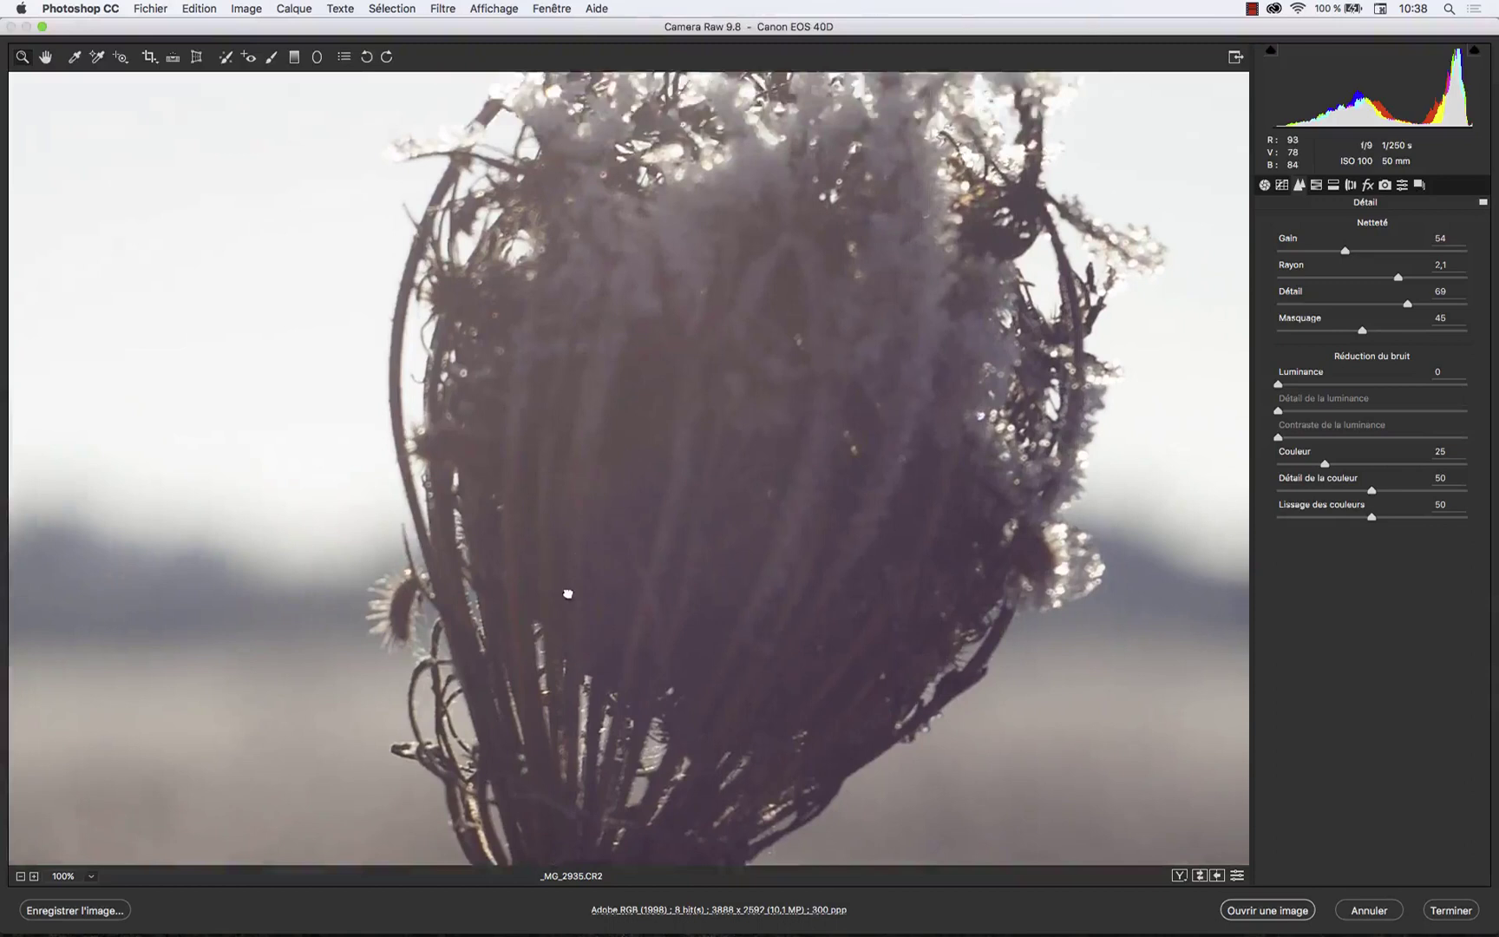
scroll(676, 640, "right", 3)
scroll(837, 551, "down", 3)
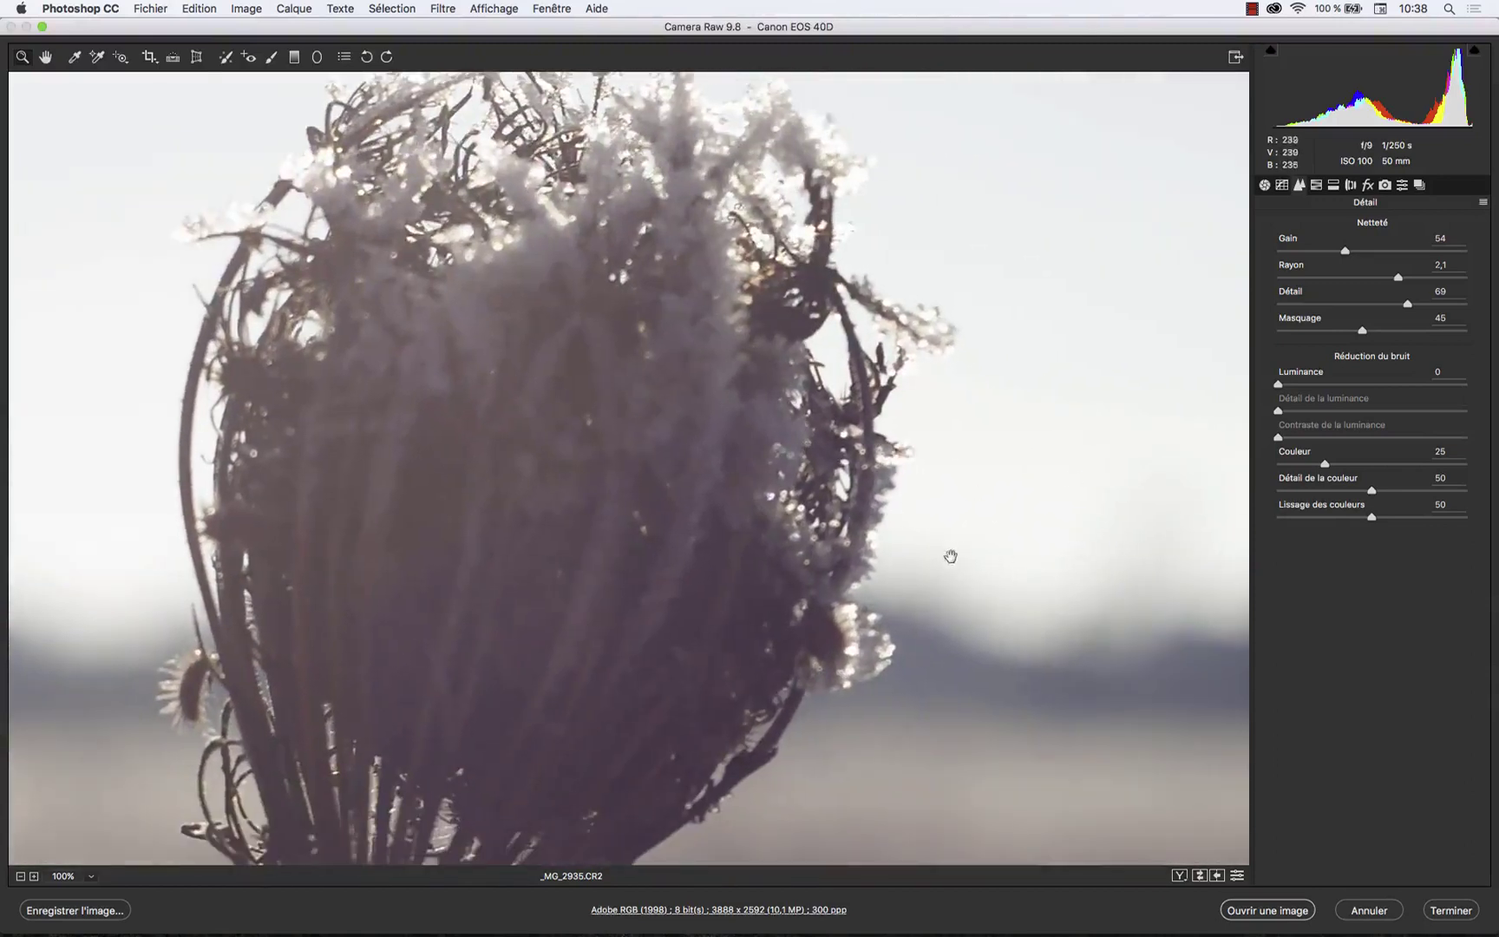
scroll(947, 555, "down", 3)
scroll(946, 555, "right", 3)
scroll(682, 516, "left", 3)
scroll(683, 516, "up", 1)
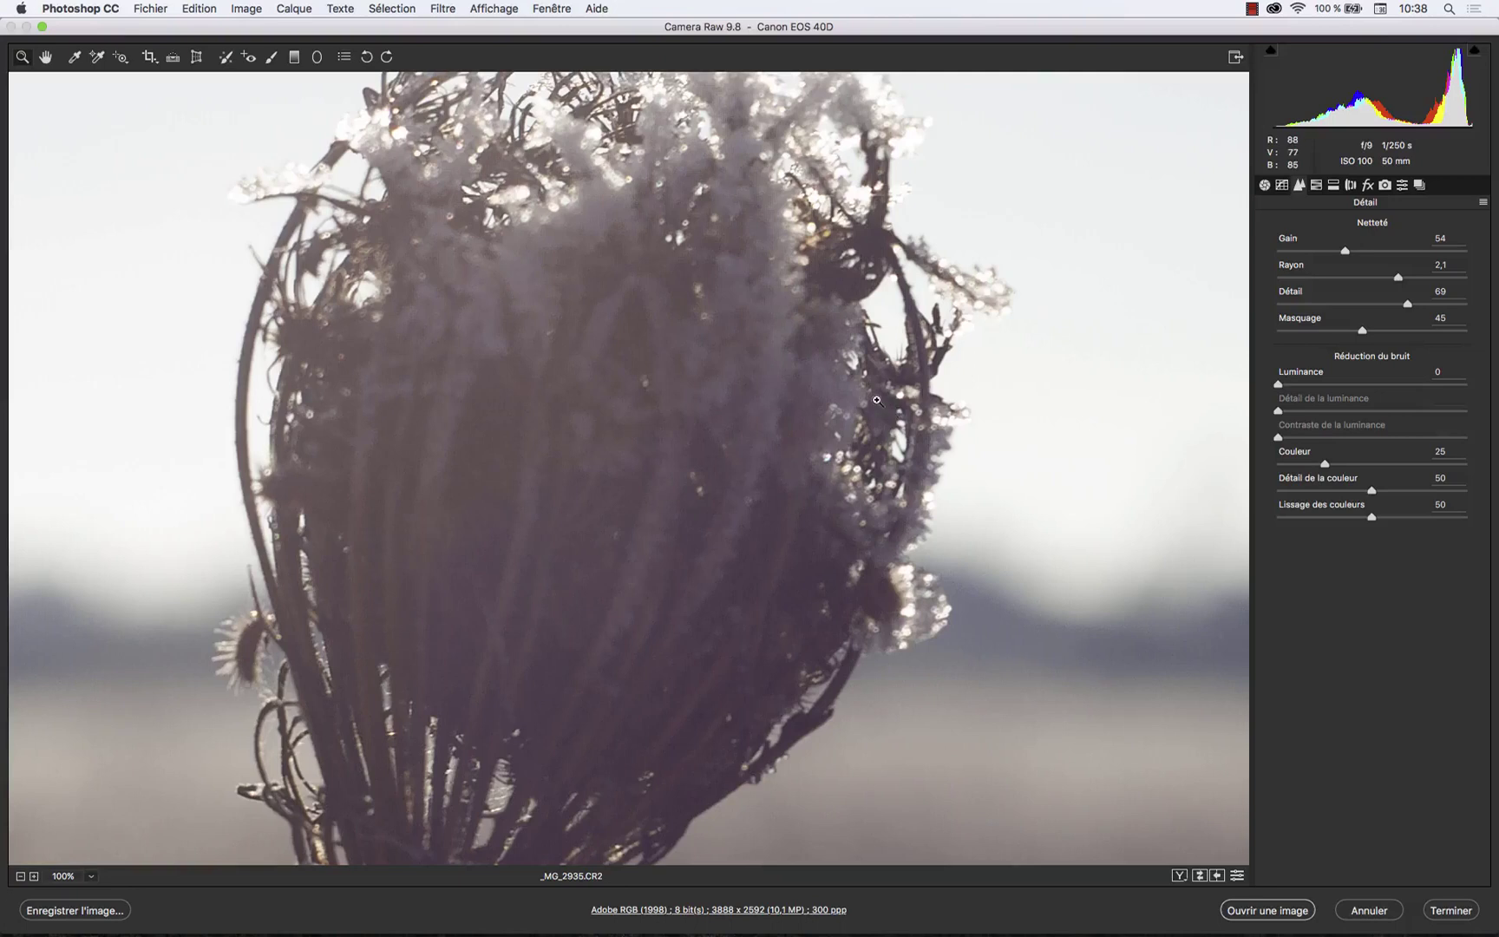
left_click_drag(942, 399, 769, 384)
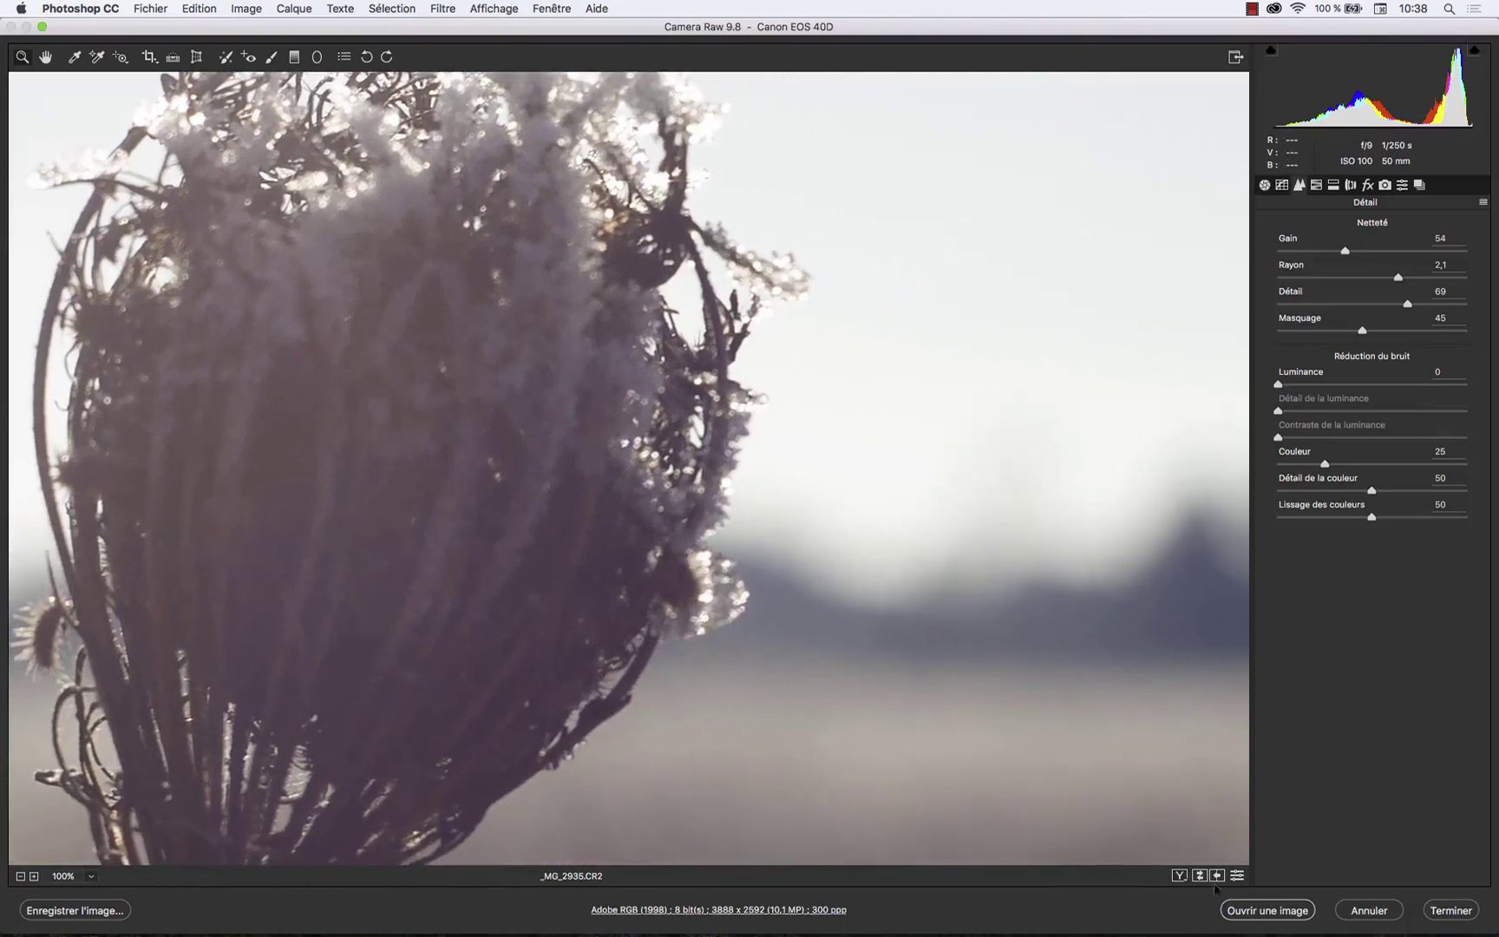
Show the photo as a side-by-side before/after comparison and look over the basic tone settings.
left_click(1179, 876)
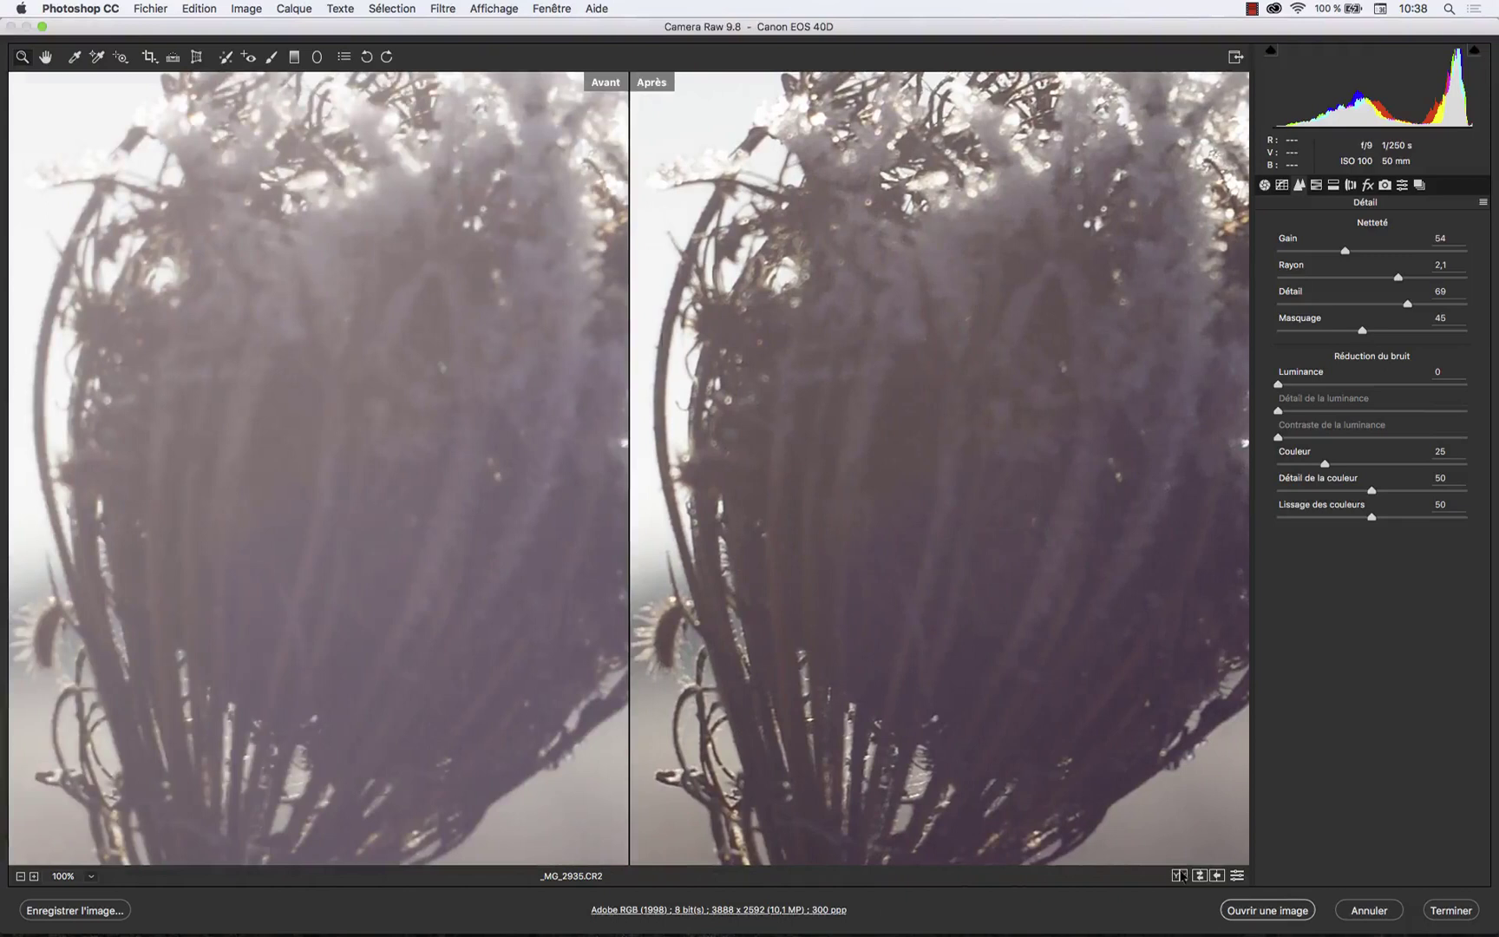
left_click_drag(1036, 597, 984, 572)
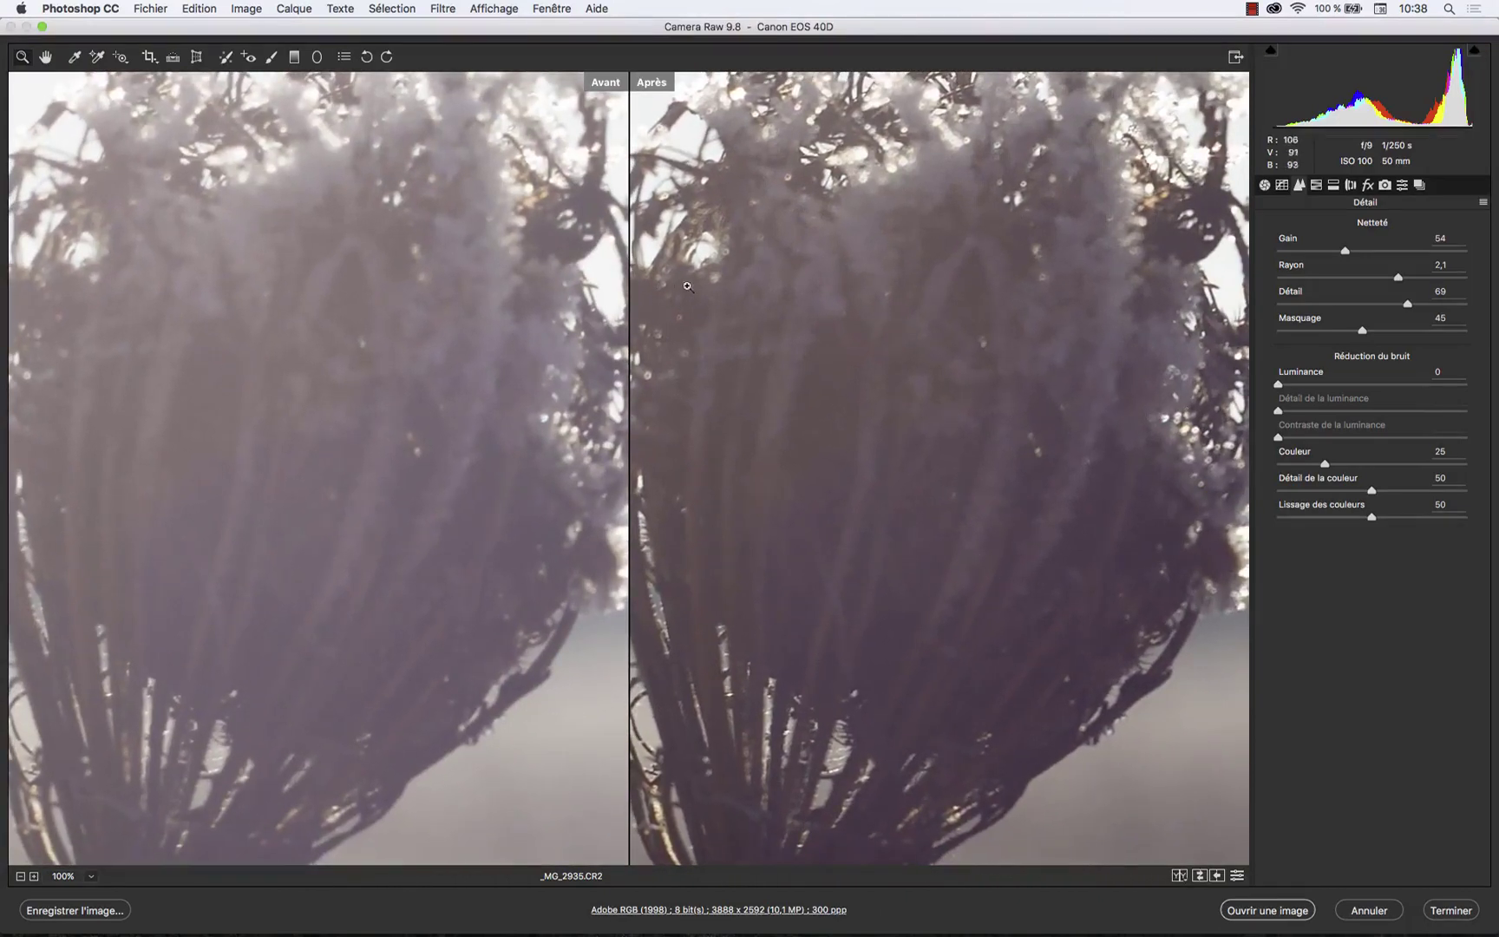
left_click(1265, 185)
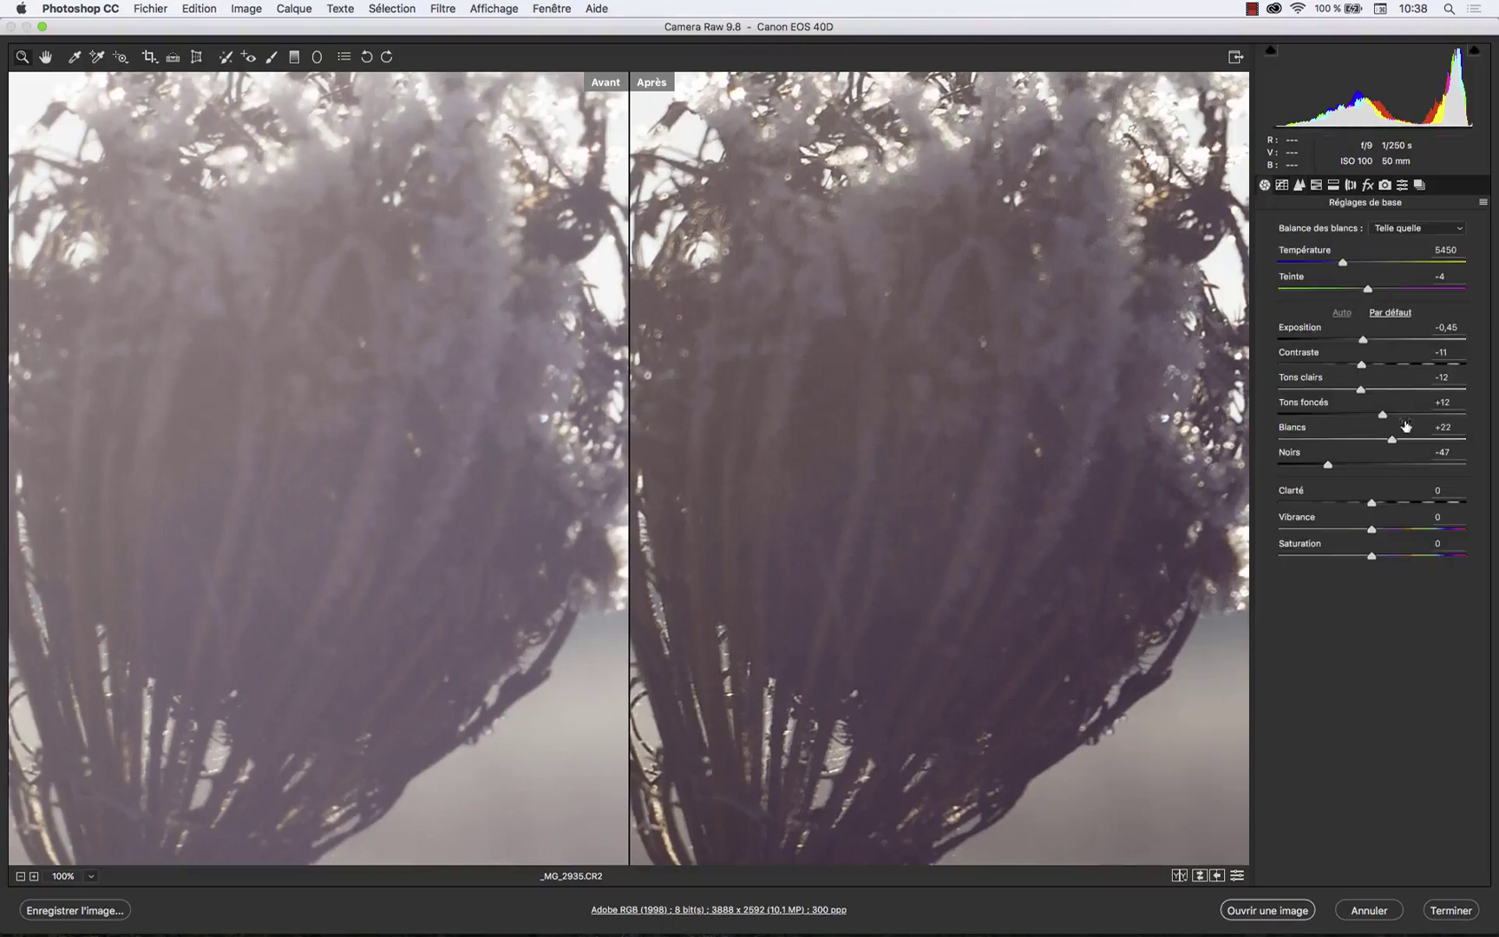
Set the luminance noise reduction to 35 in the detail settings.
left_click(1299, 185)
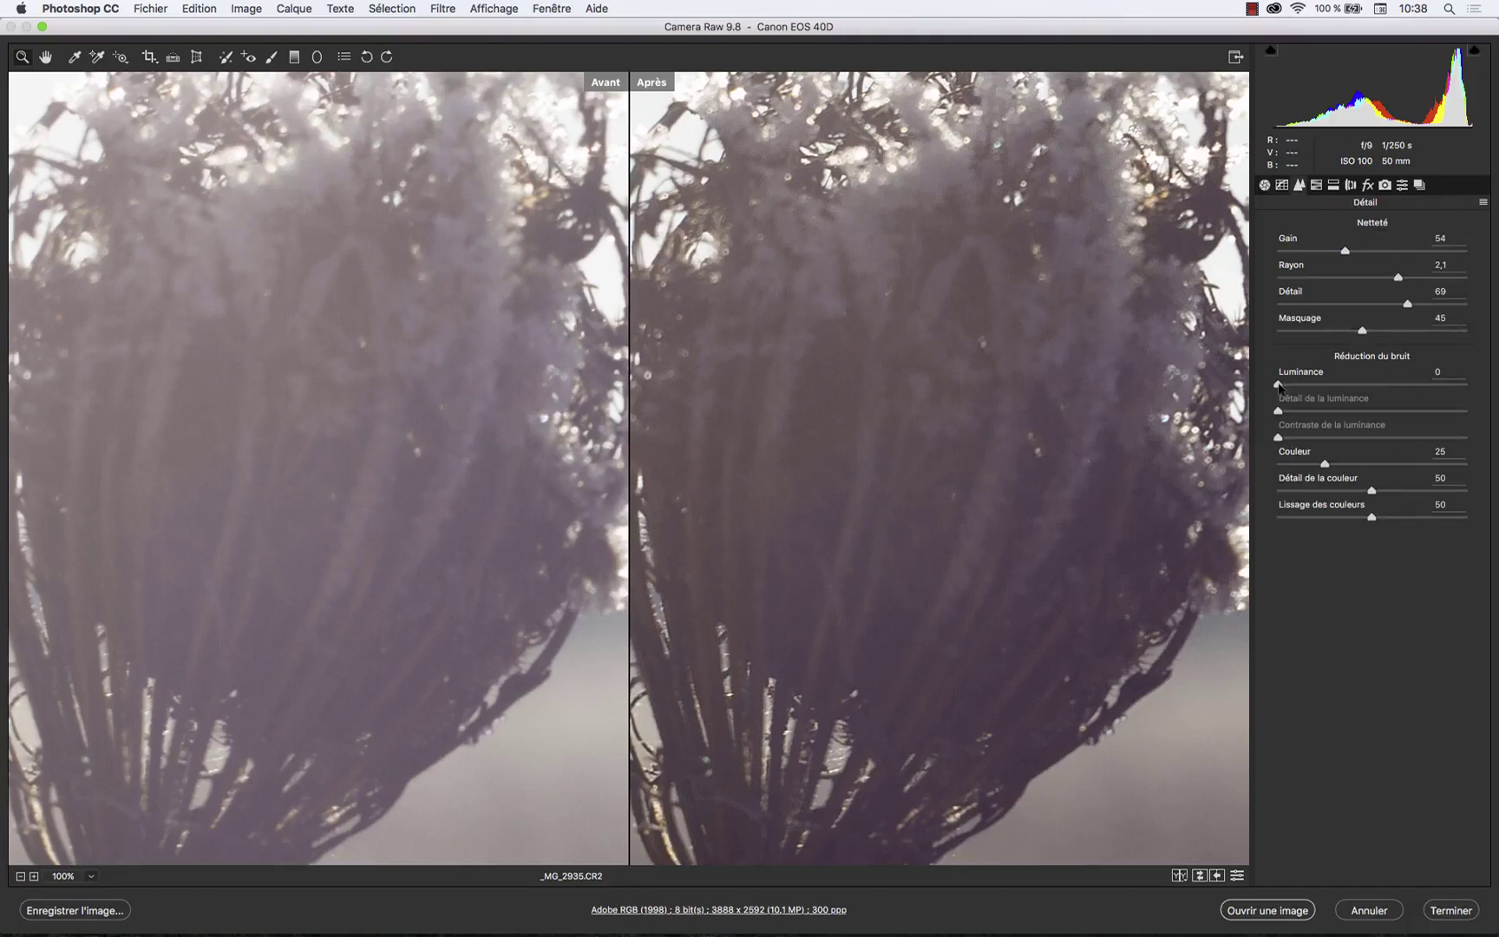
left_click_drag(1279, 385, 1339, 394)
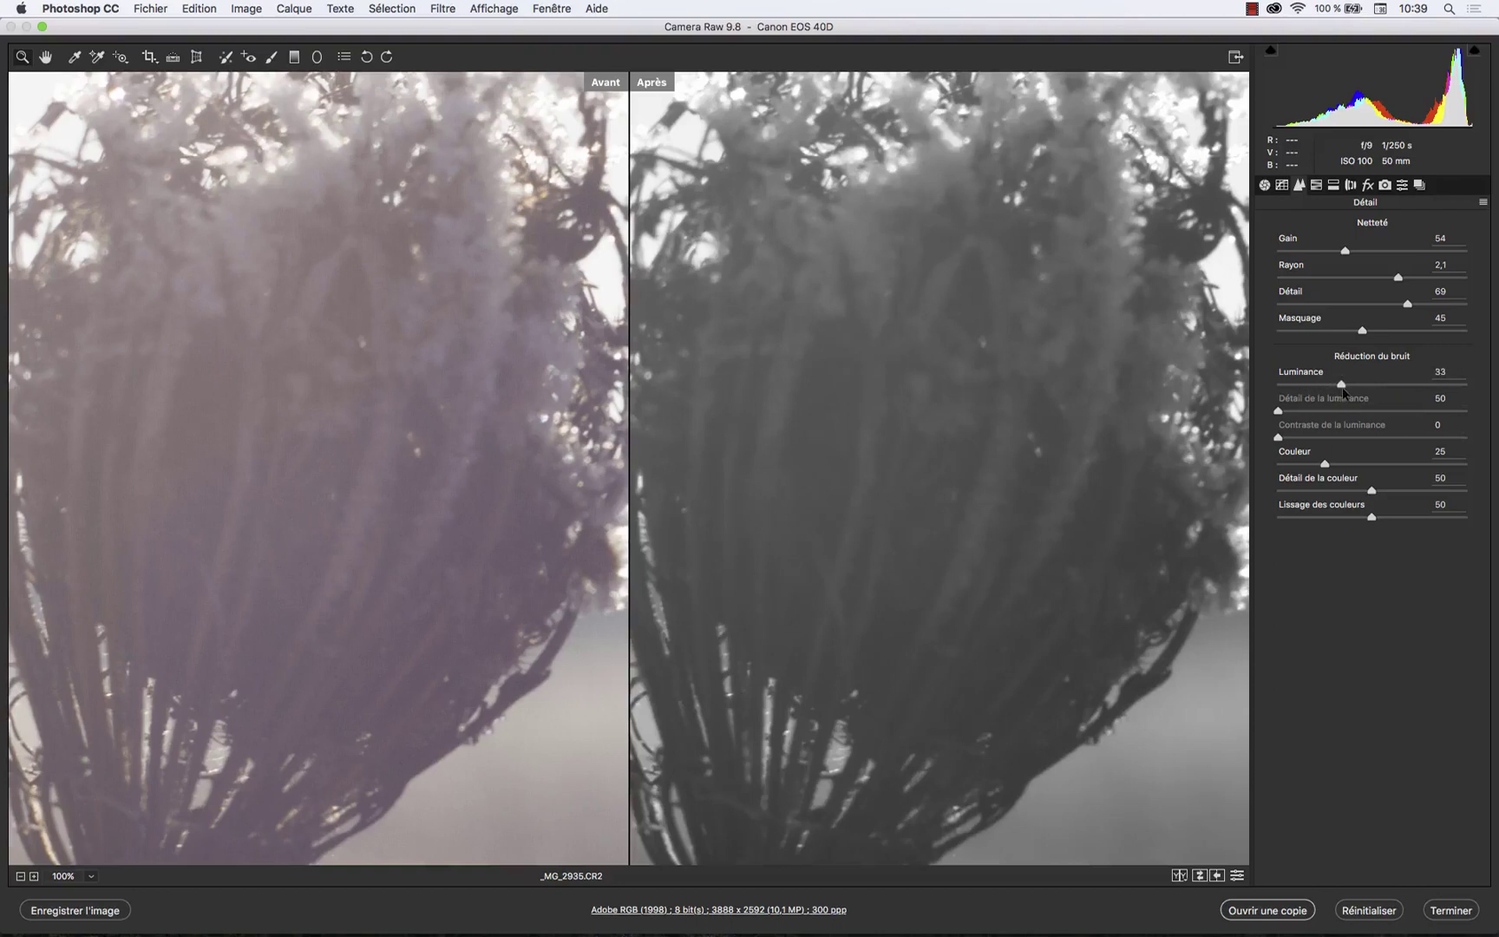
left_click_drag(1345, 392, 1346, 392)
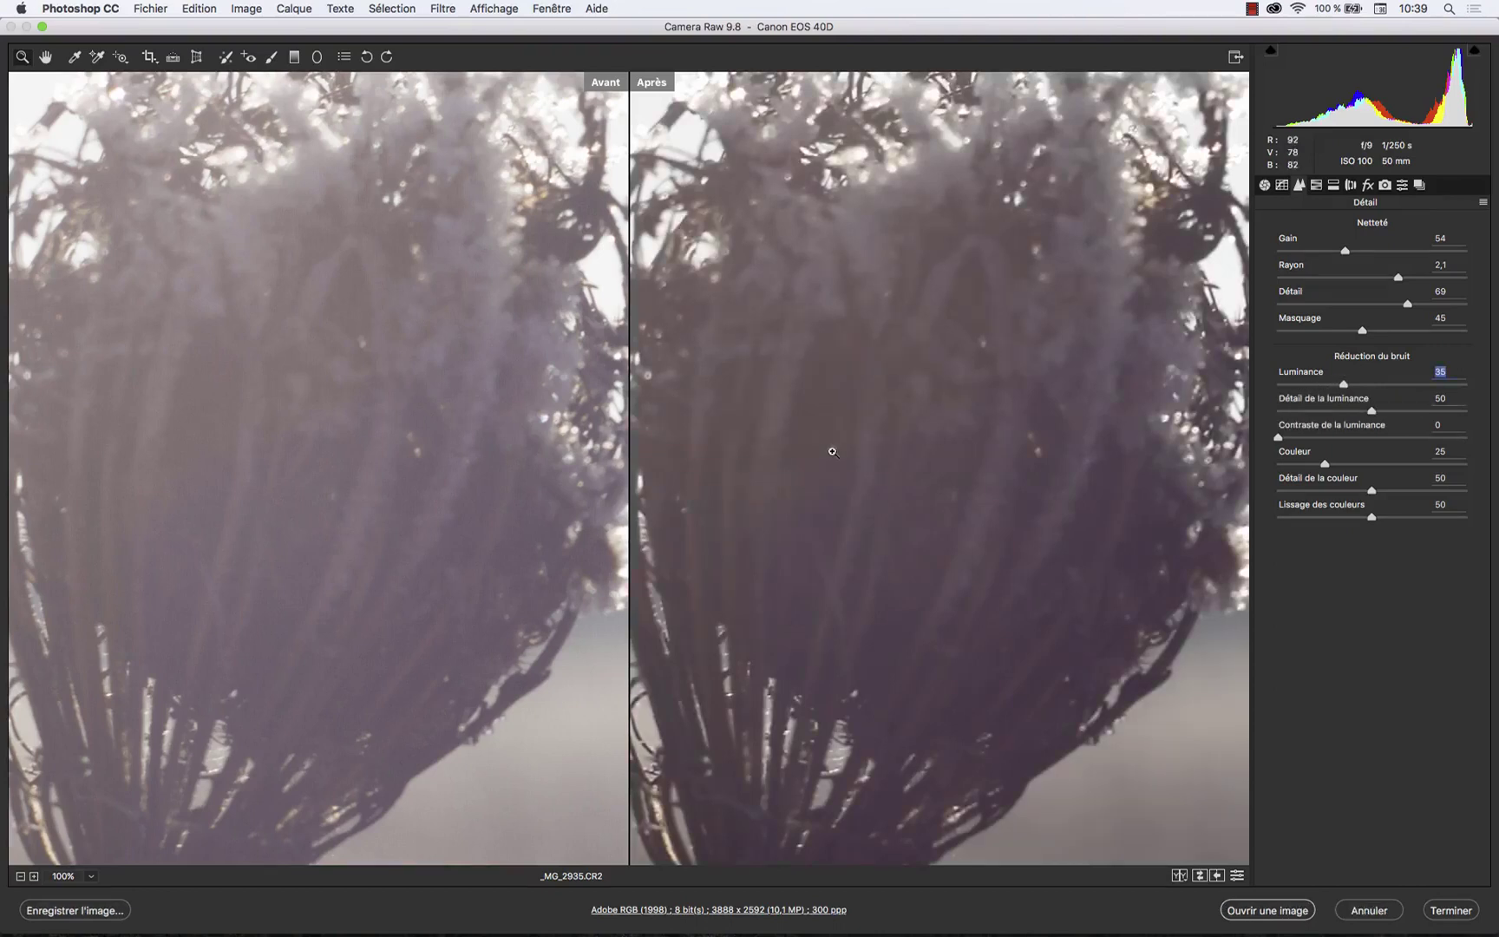
Compare the flower head and the dark blurred background before and after, up to 200% magnification.
left_click_drag(647, 496, 201, 439)
left_click_drag(449, 452, 405, 247)
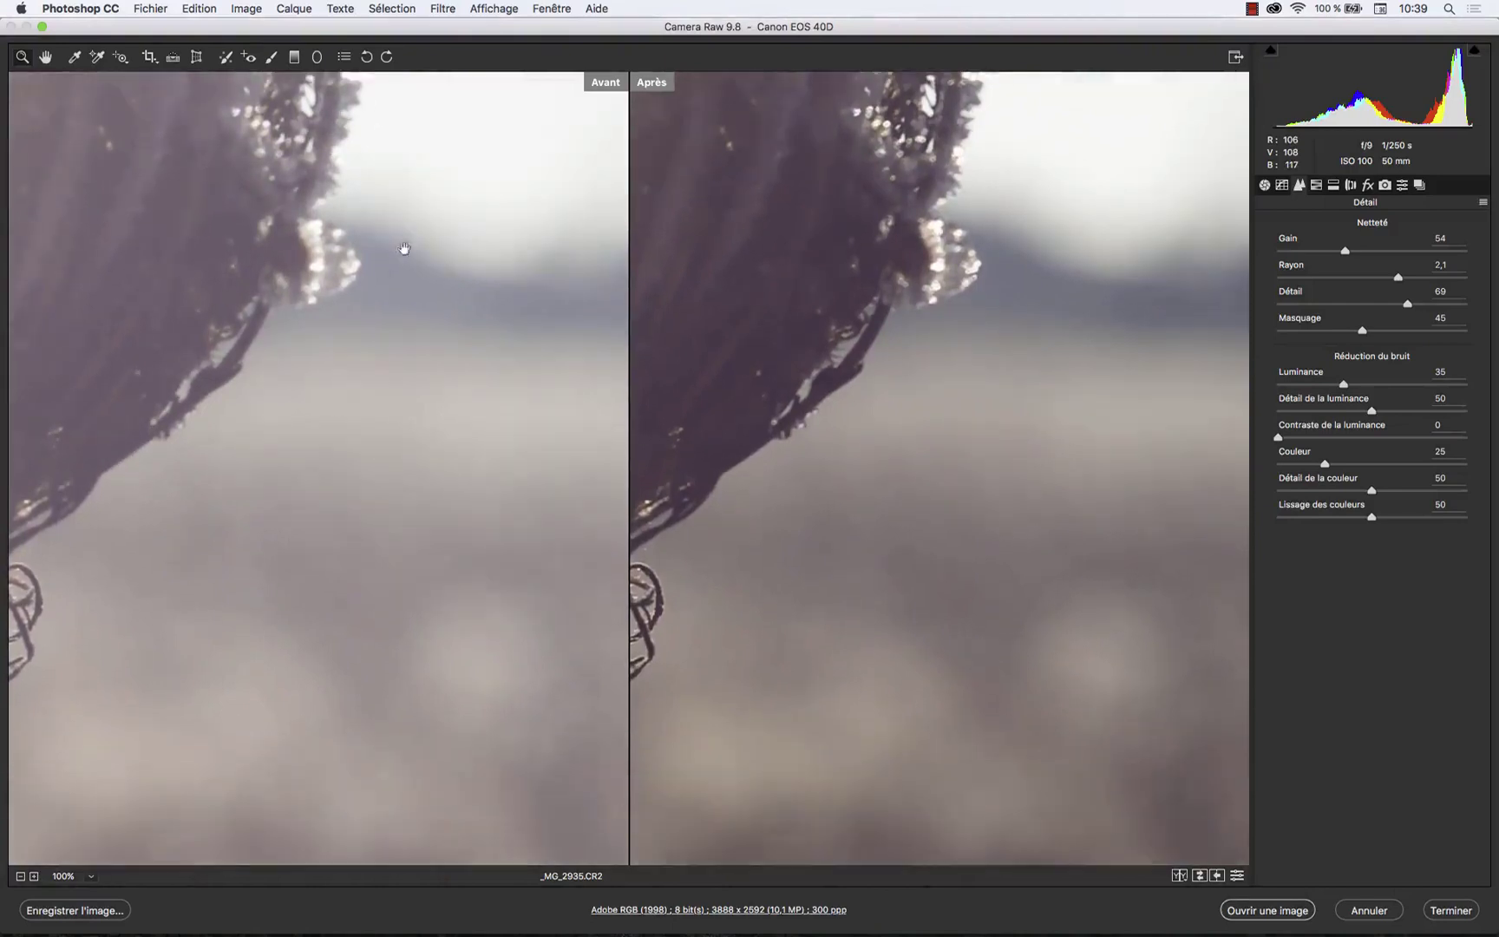
left_click_drag(370, 392, 194, 502)
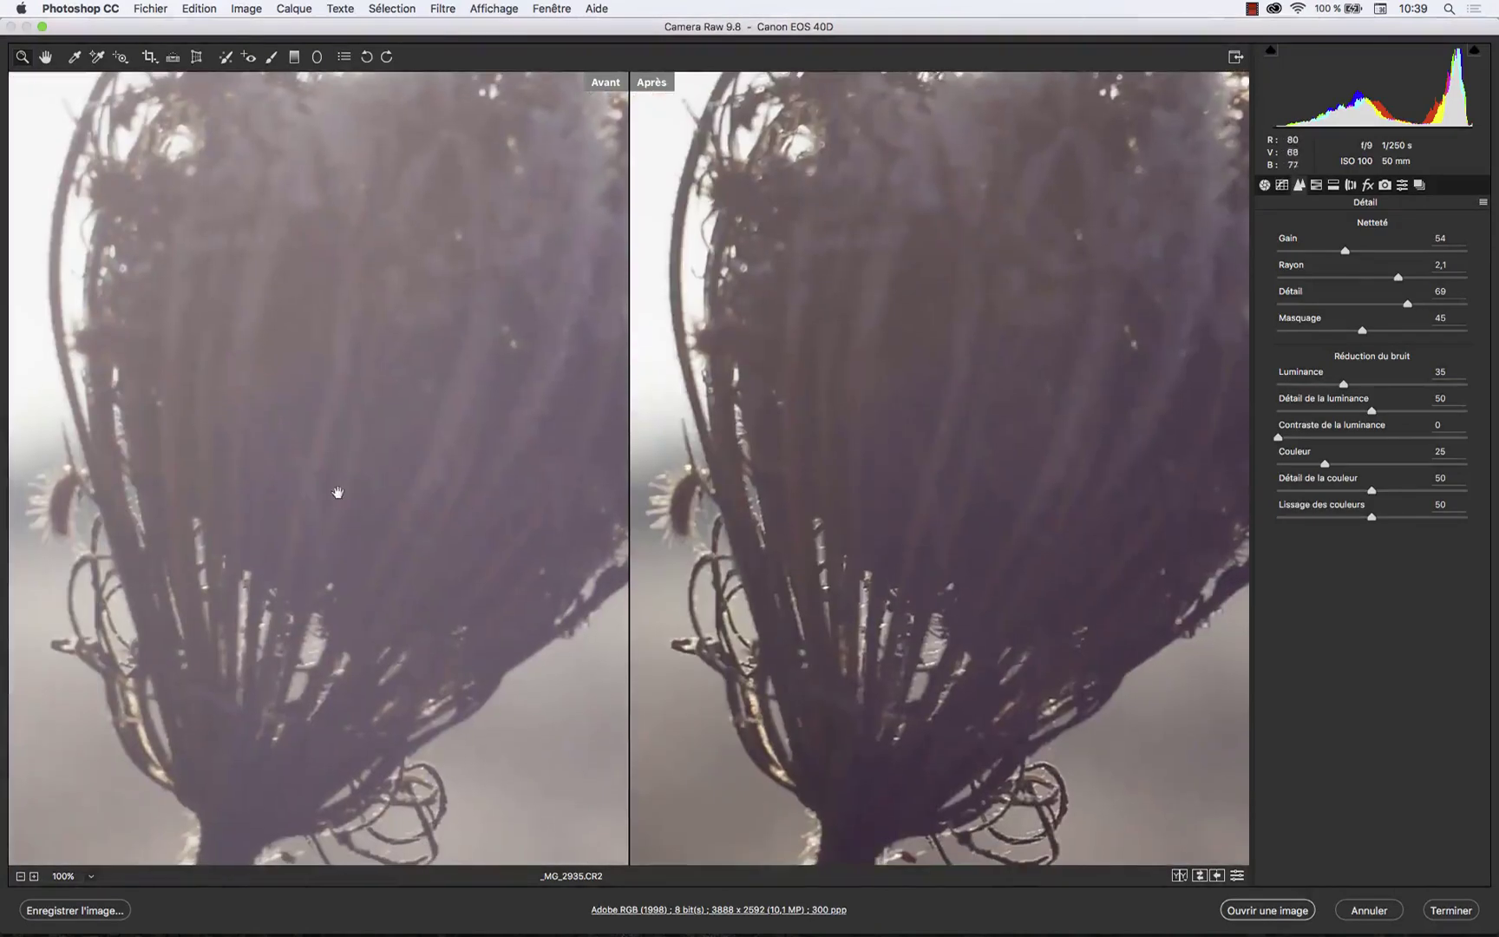
key("super+minus")
left_click_drag(449, 496, 180, 508)
left_click_drag(449, 472, 295, 468)
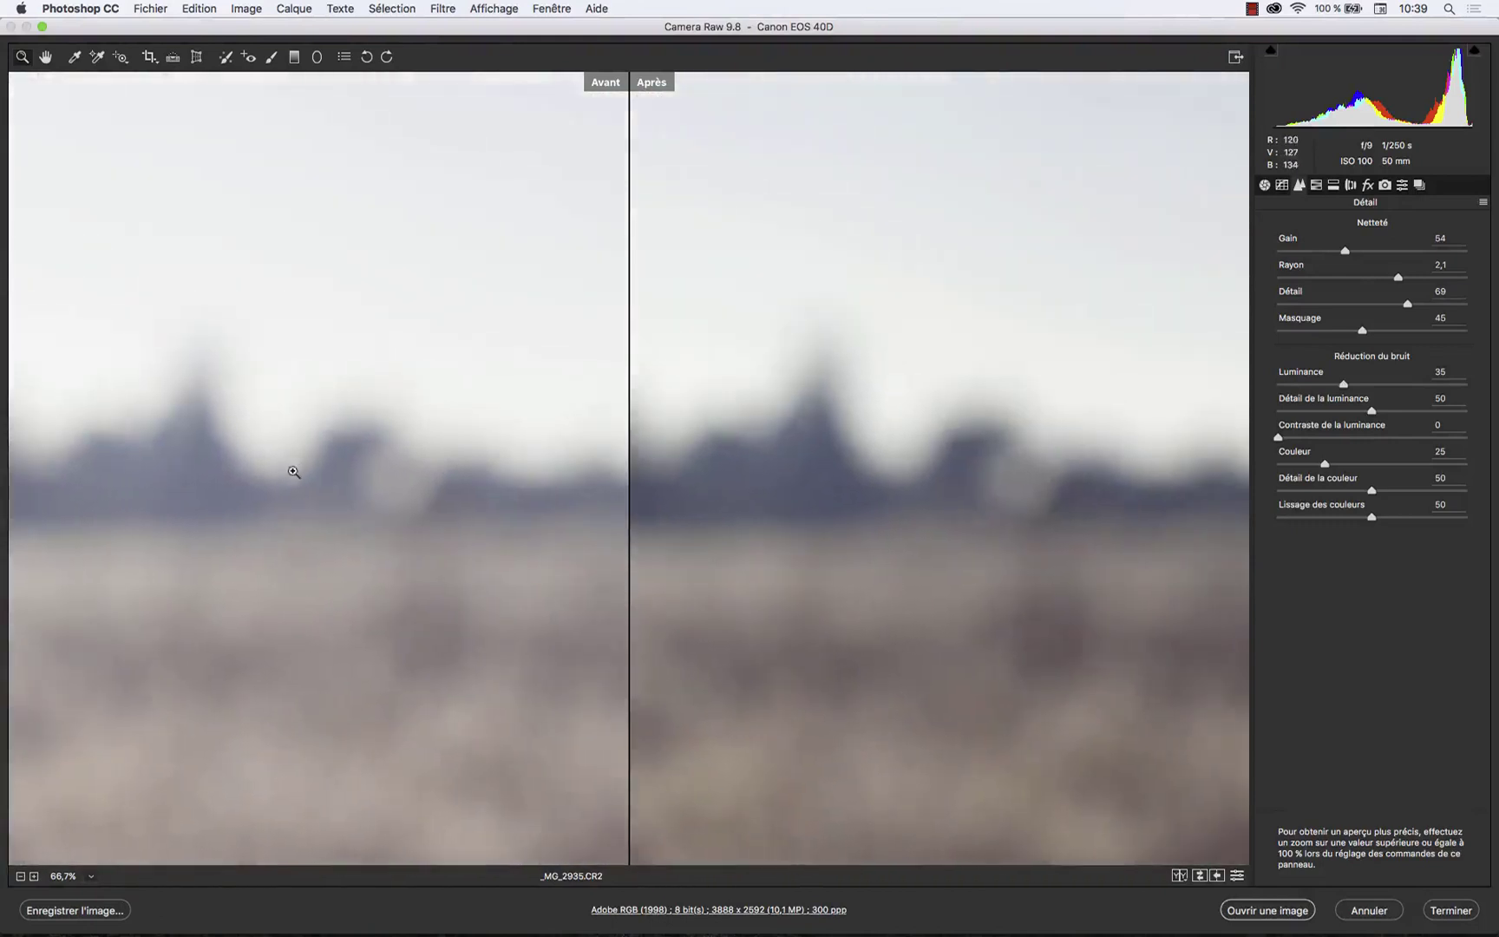
left_click(208, 468)
left_click(211, 464)
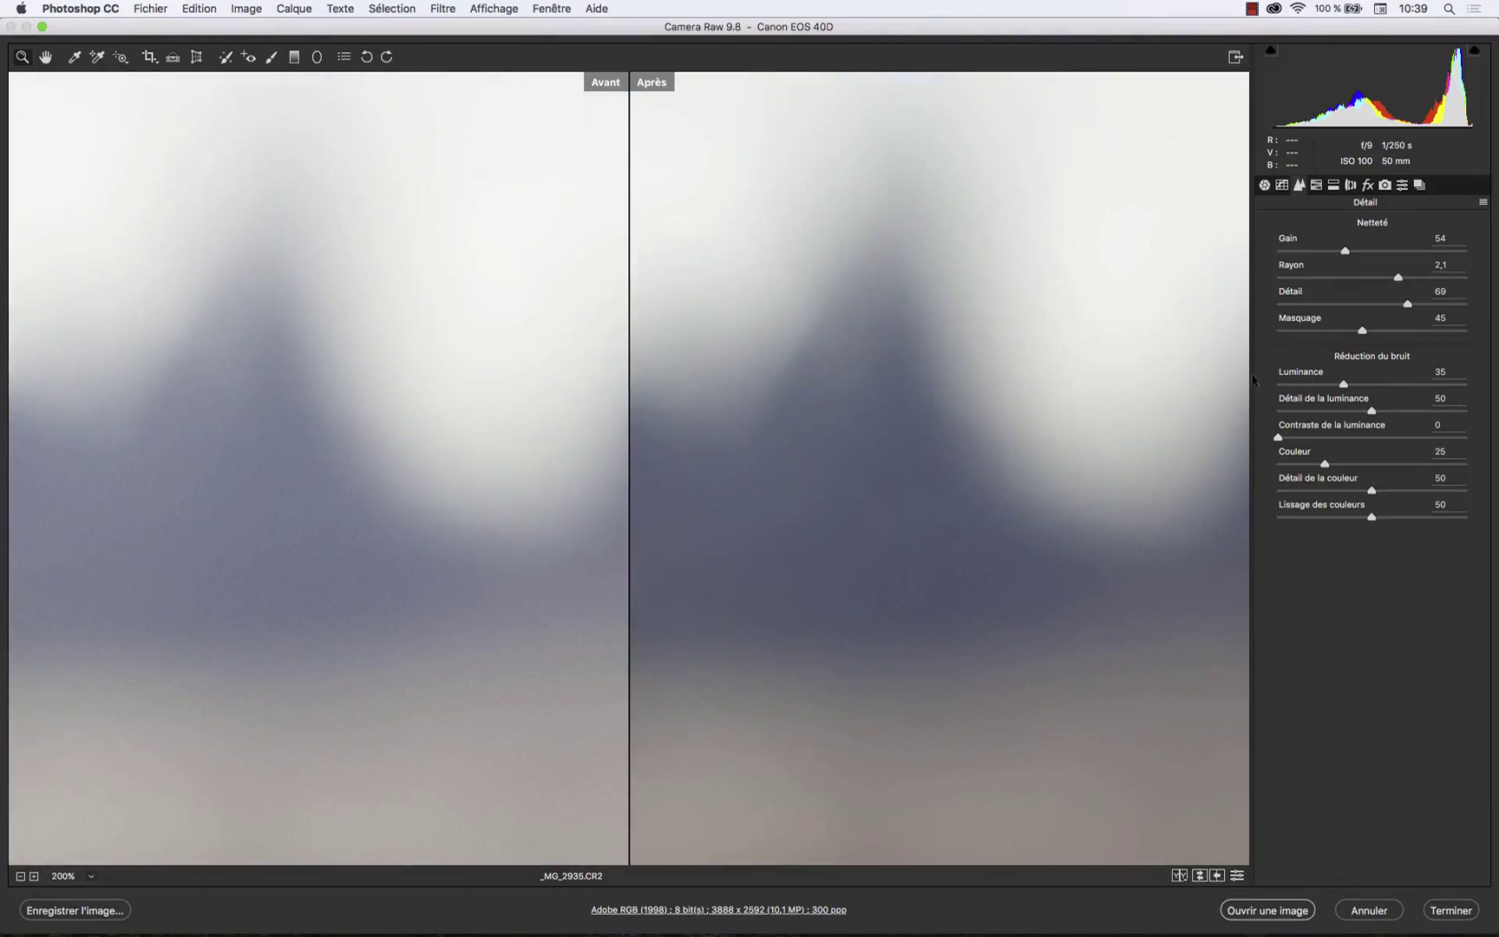
Set the luminance noise reduction to 48 and check its effect on the frosted flower head at 100%.
left_click_drag(1349, 385, 1372, 389)
left_click(717, 467, "alt")
left_click_drag(316, 455, 556, 488)
left_click_drag(215, 478, 649, 549)
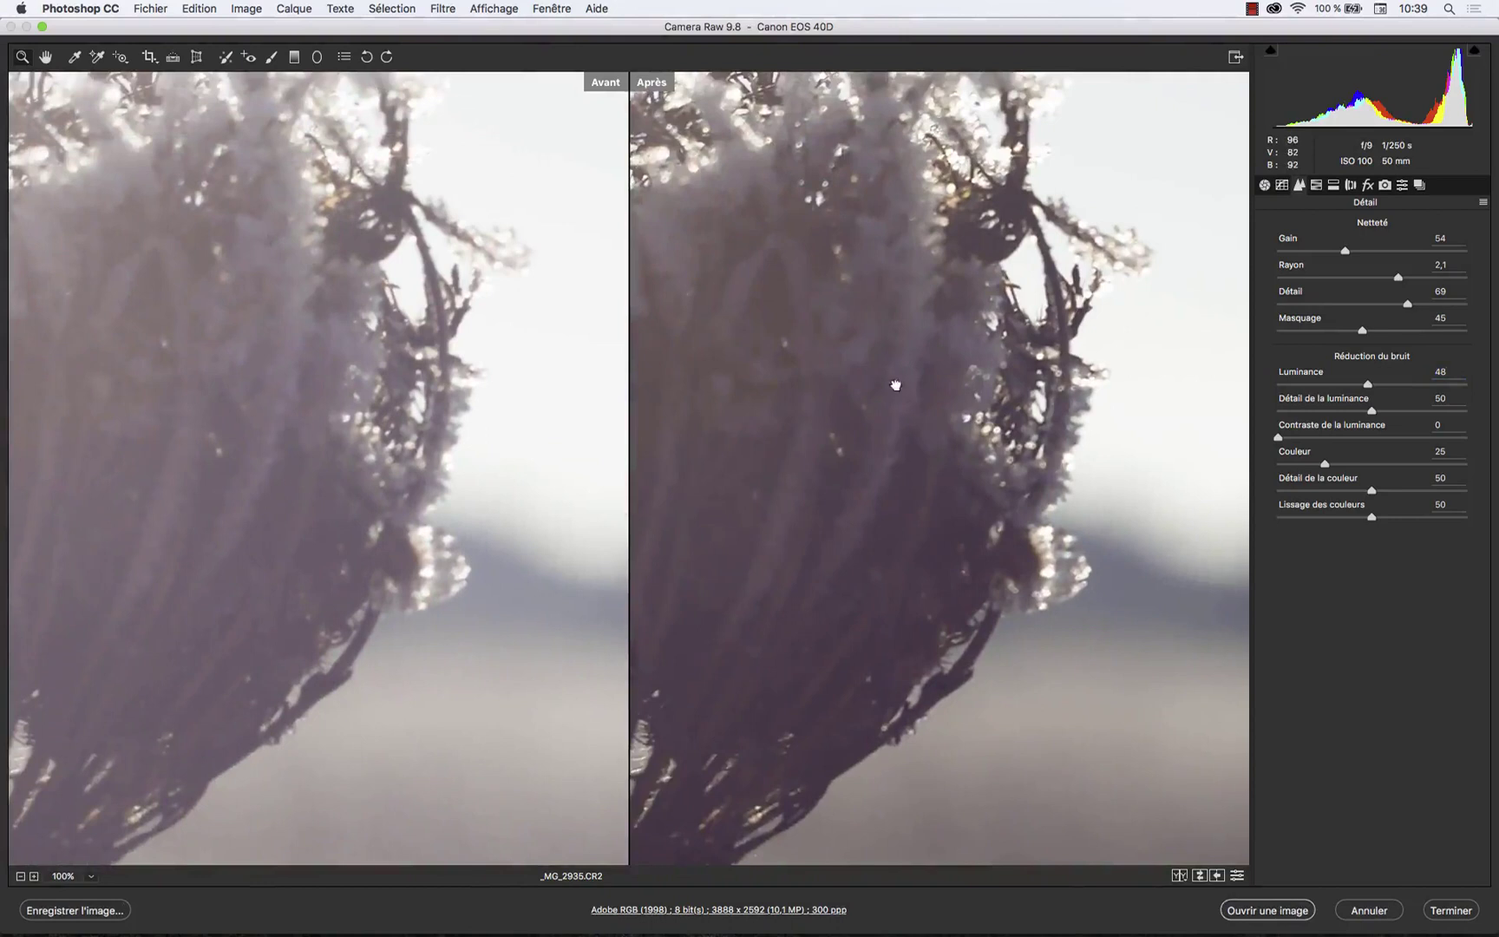
left_click_drag(897, 388, 902, 484)
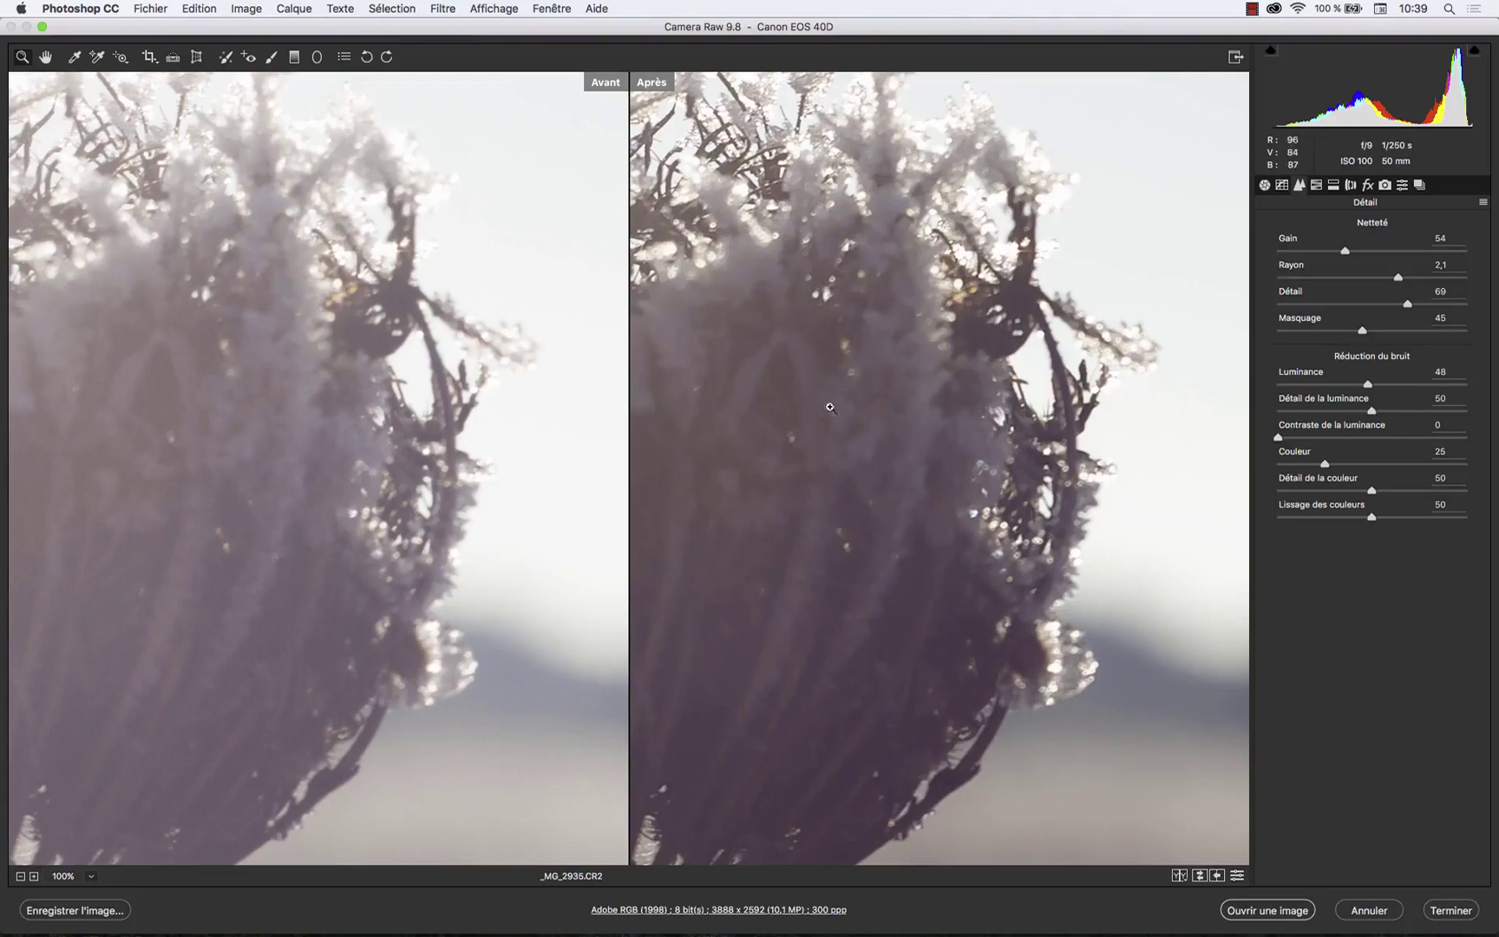
left_click_drag(831, 410, 909, 565)
left_click_drag(957, 727, 963, 563)
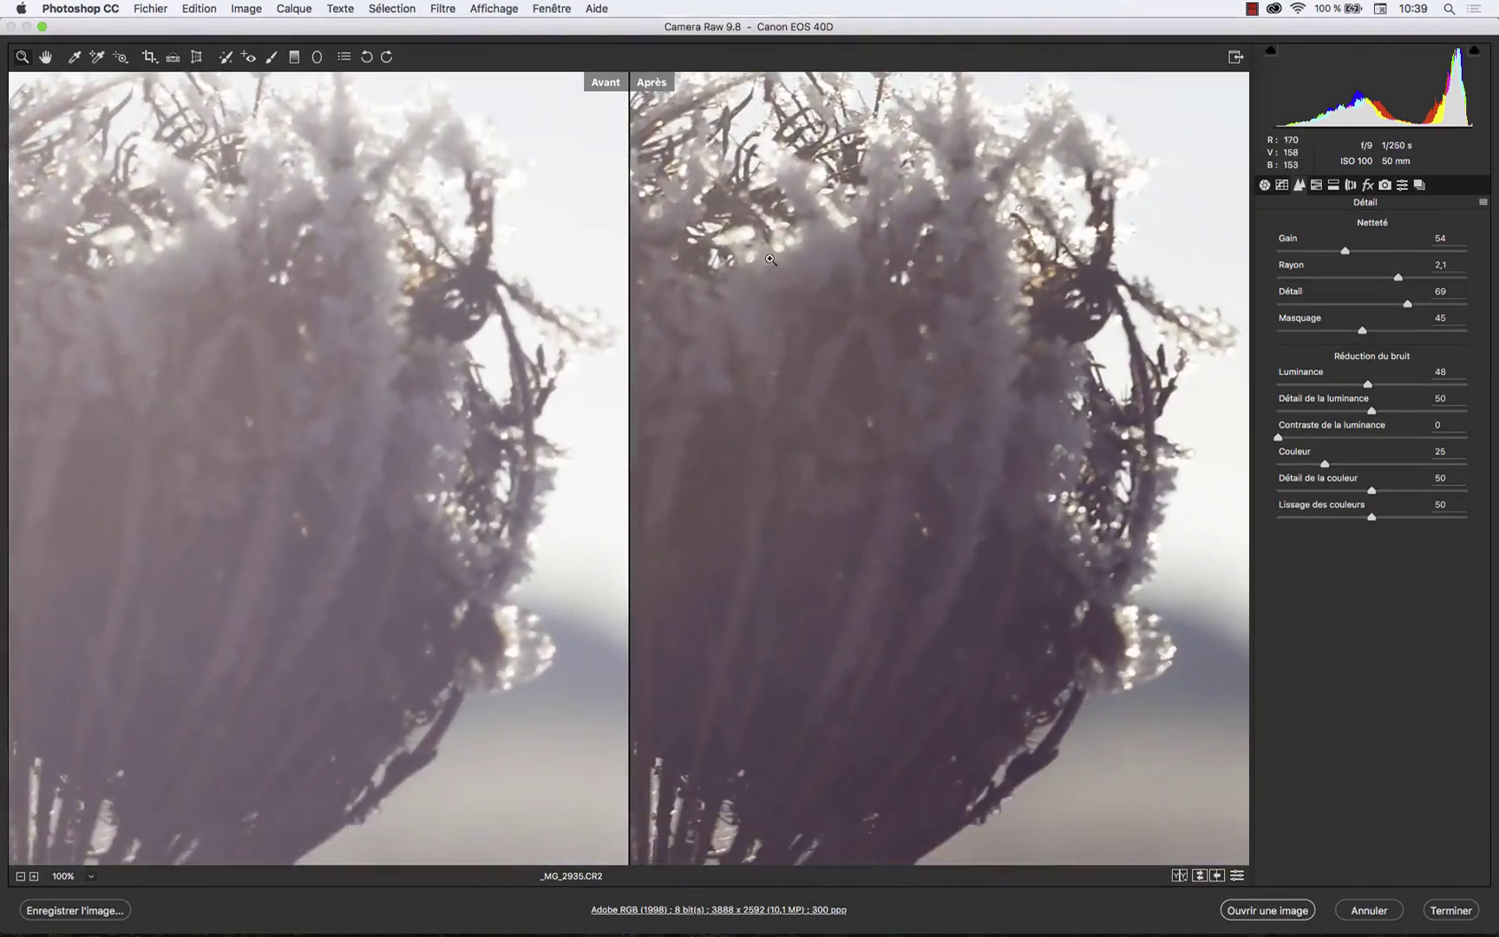
left_click_drag(1007, 379, 947, 338)
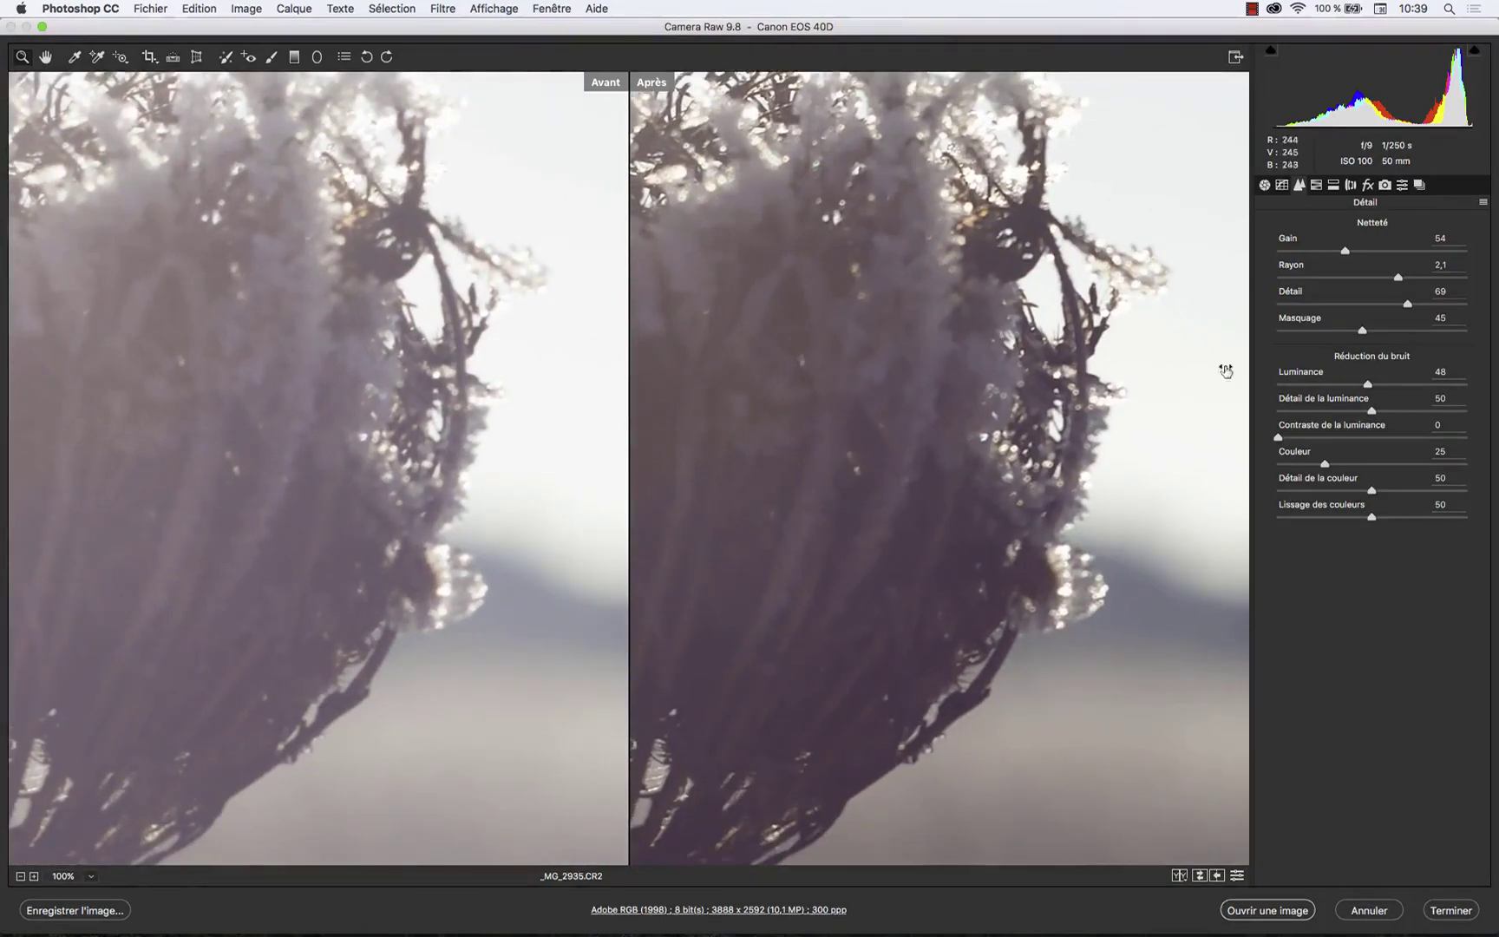
Try a high luminance detail value, and settle it at 25.
left_click_drag(1372, 410, 1449, 411)
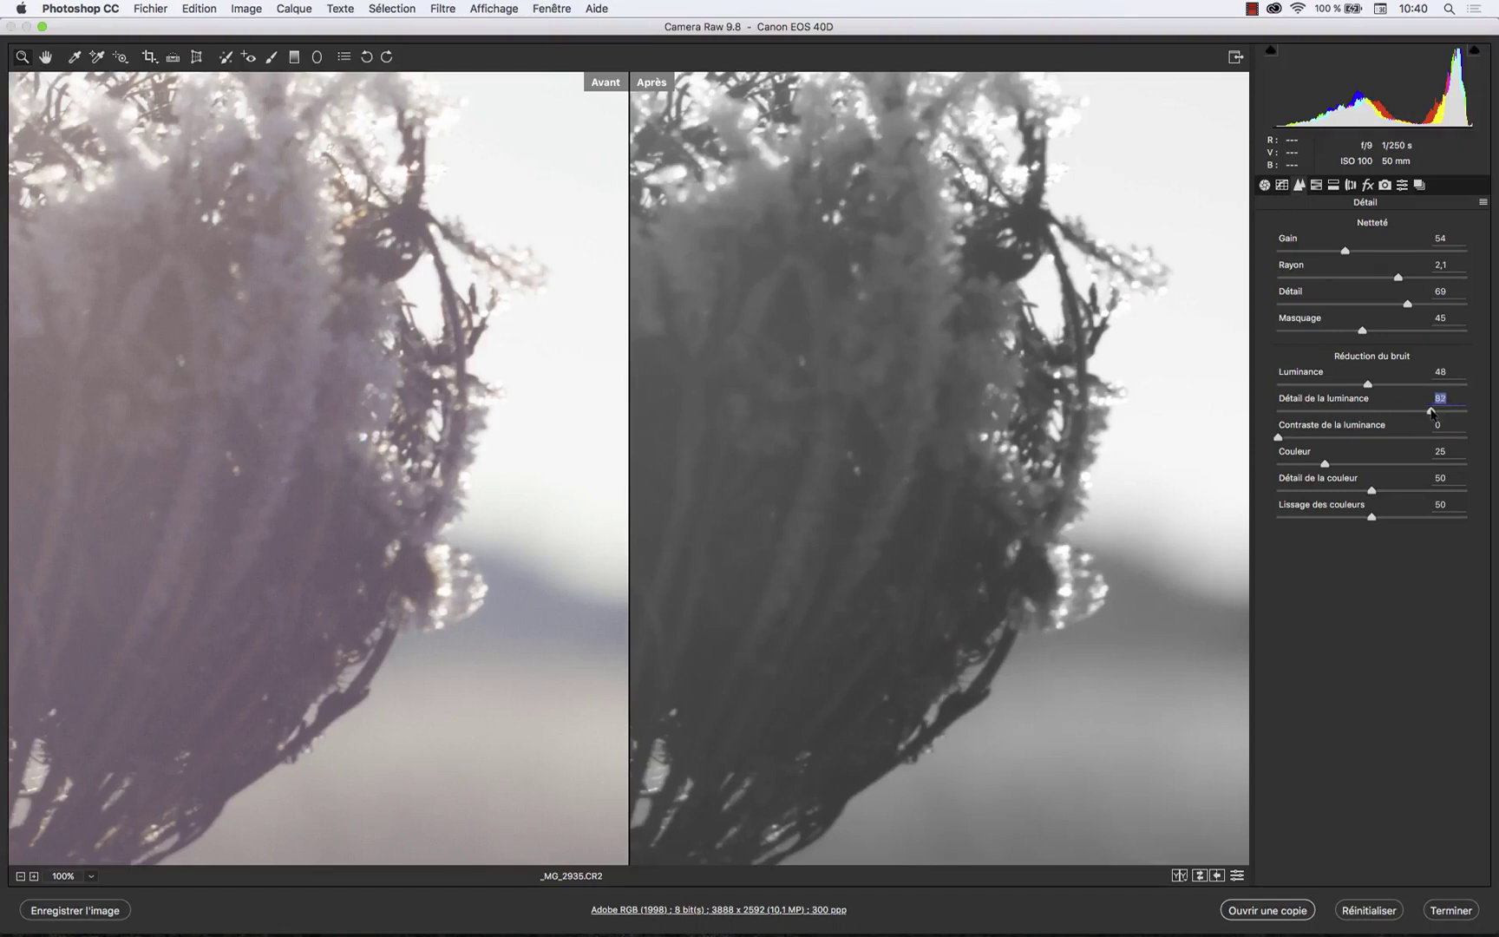
key("alt")
key("alt")
left_click_drag(1433, 413, 1325, 414)
scroll(1040, 425, "down", 1)
scroll(1040, 424, "down", 5)
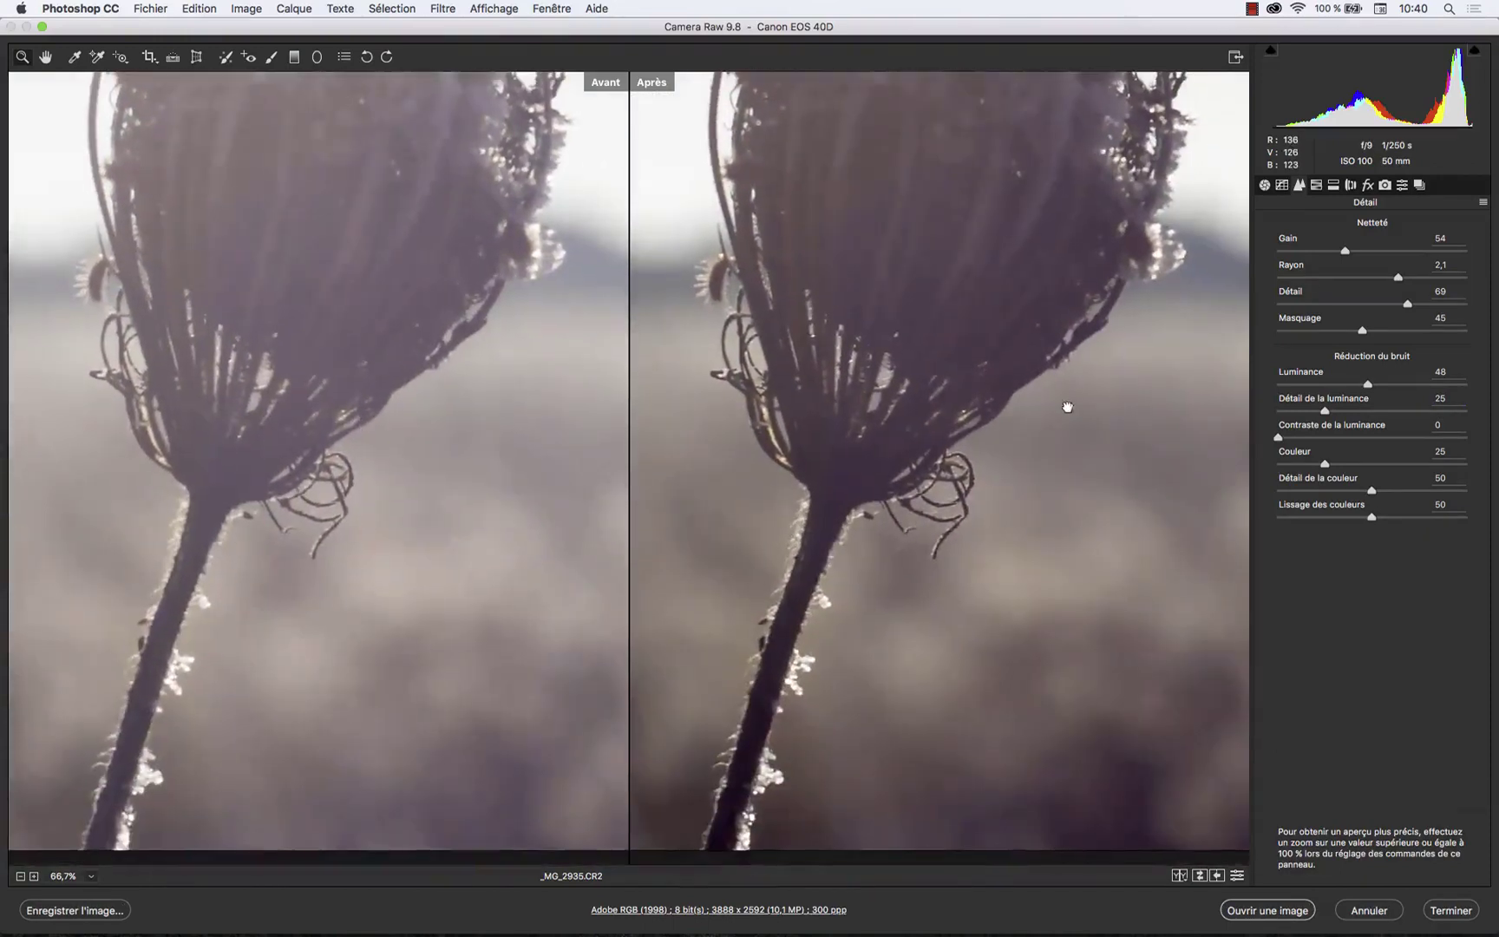
Set the sharpening Gain to 84 and the Rayon to 2,0, and check the flower head at 100%.
left_click_drag(1067, 408, 1043, 699)
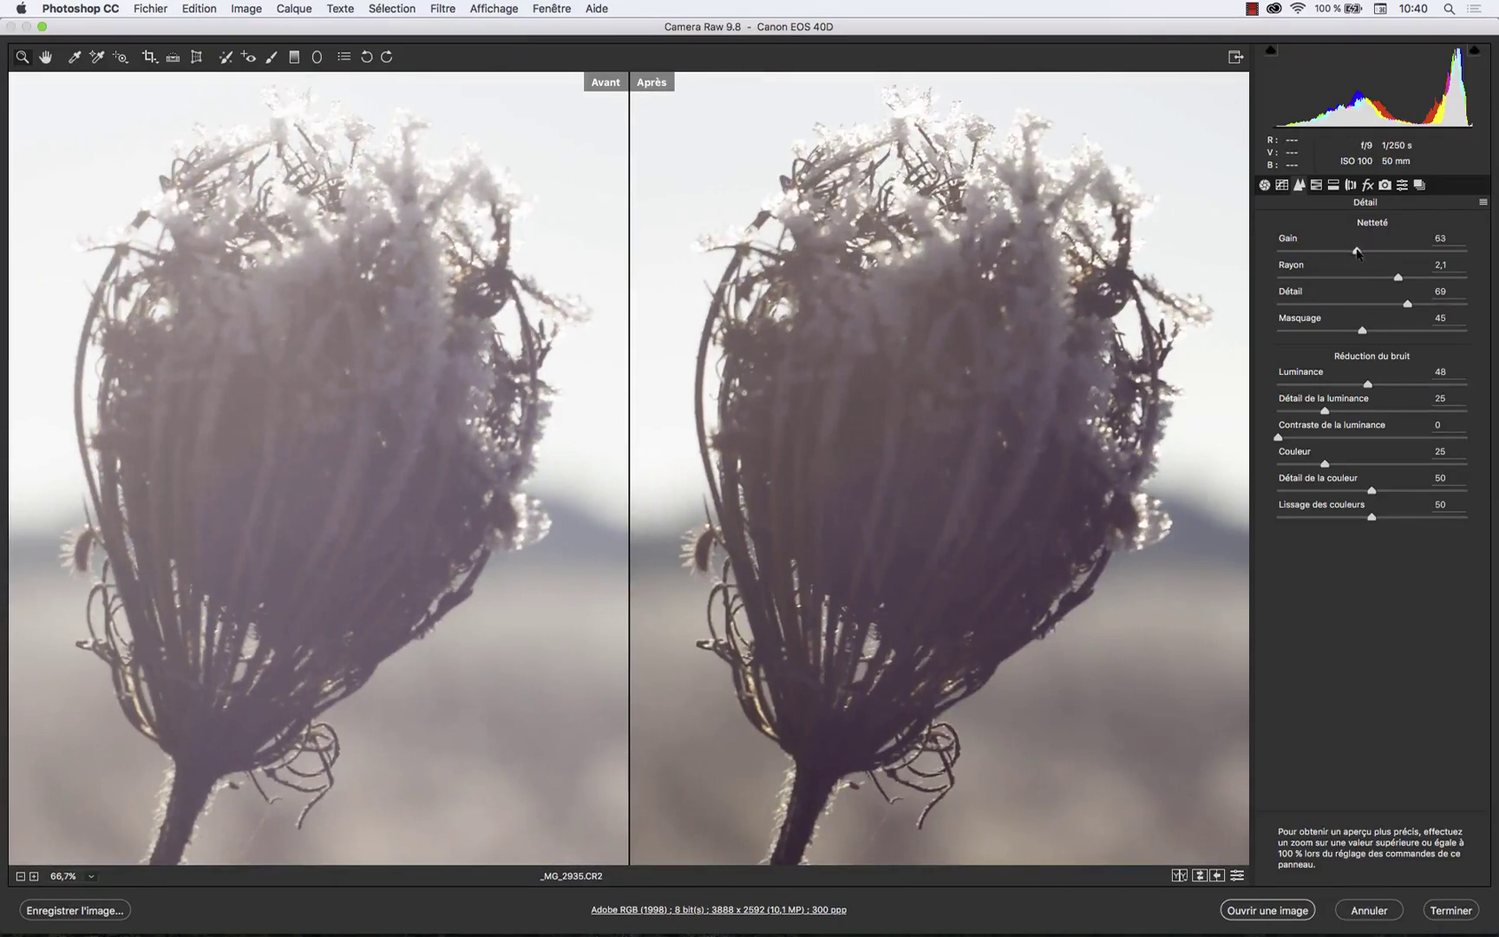
left_click_drag(1365, 249, 1370, 251)
left_click(1383, 252)
left_click(1391, 278)
left_click(991, 427)
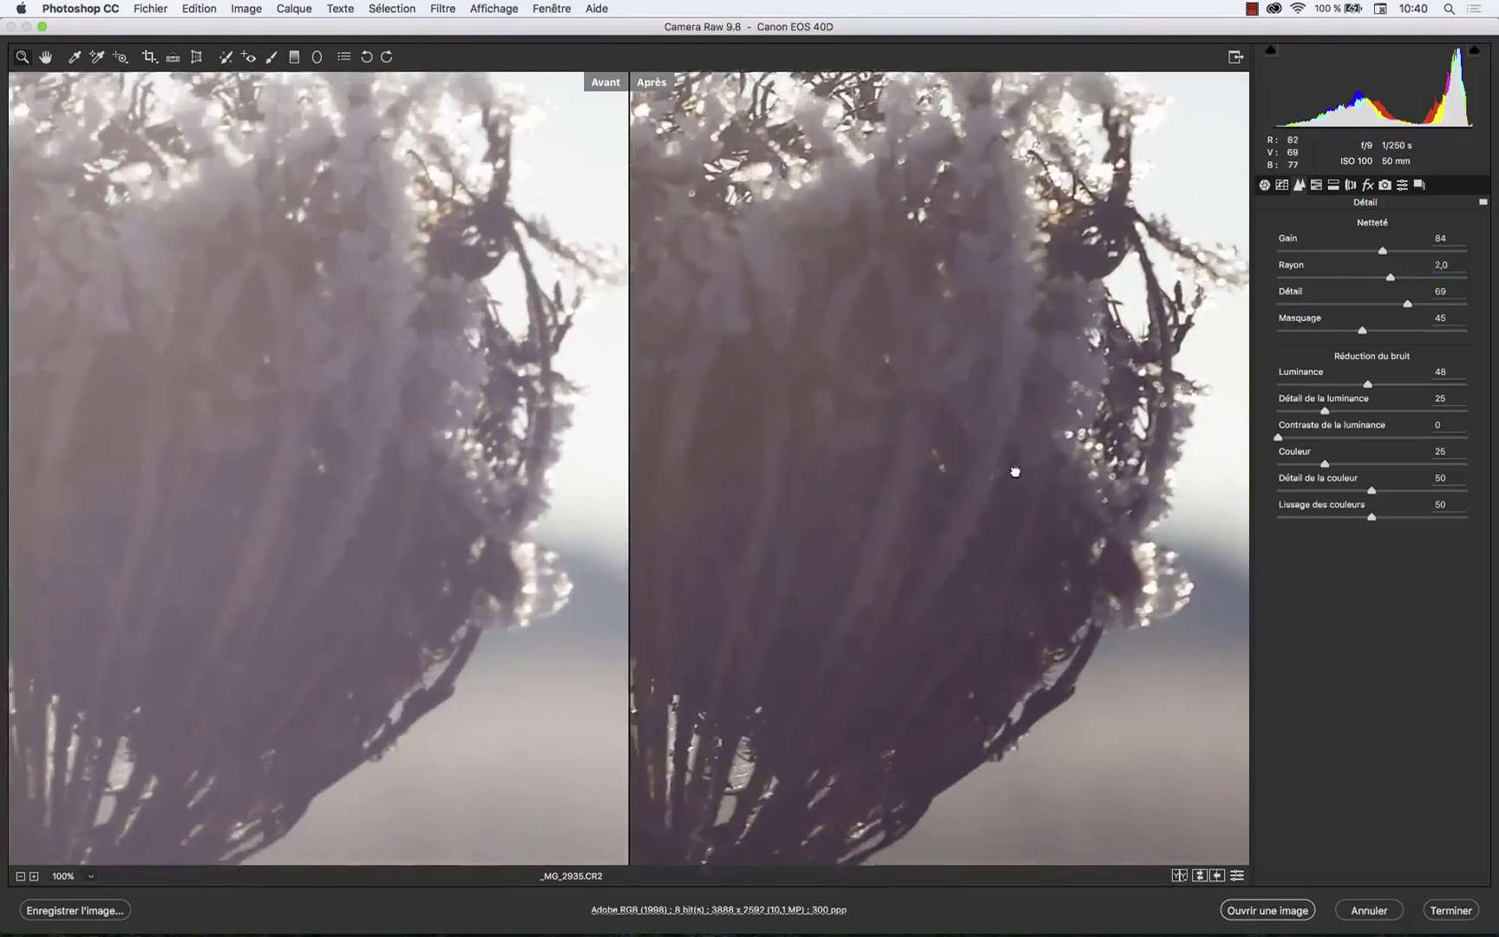
left_click_drag(1020, 478, 1004, 398)
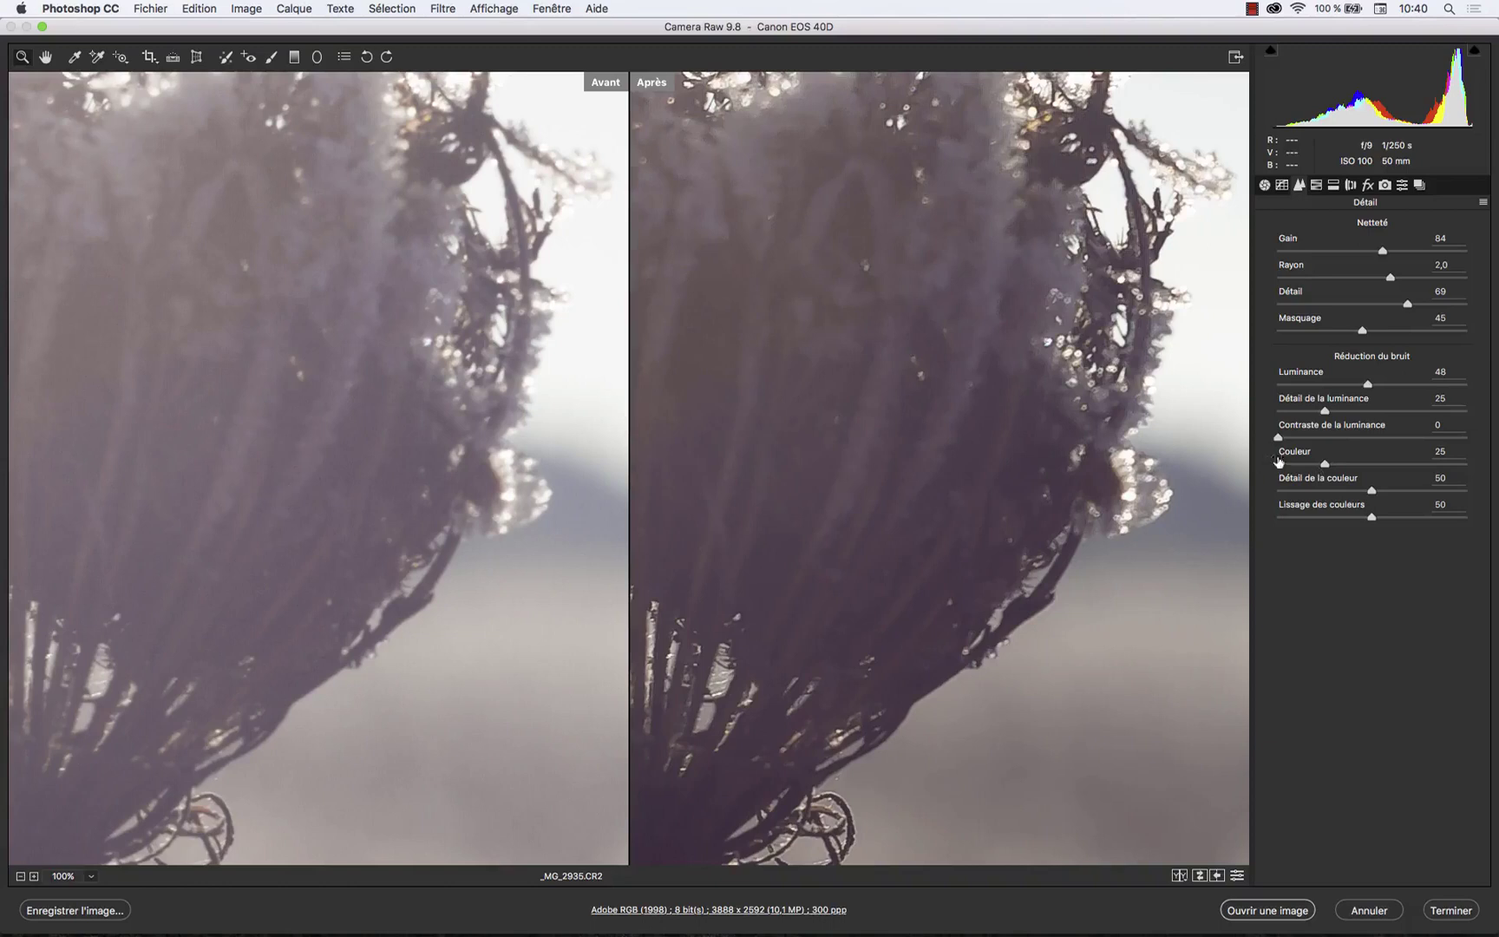
Set the colour noise reduction to 83, checking the curled stems and frosted details at 200%.
left_click_drag(812, 609, 973, 450)
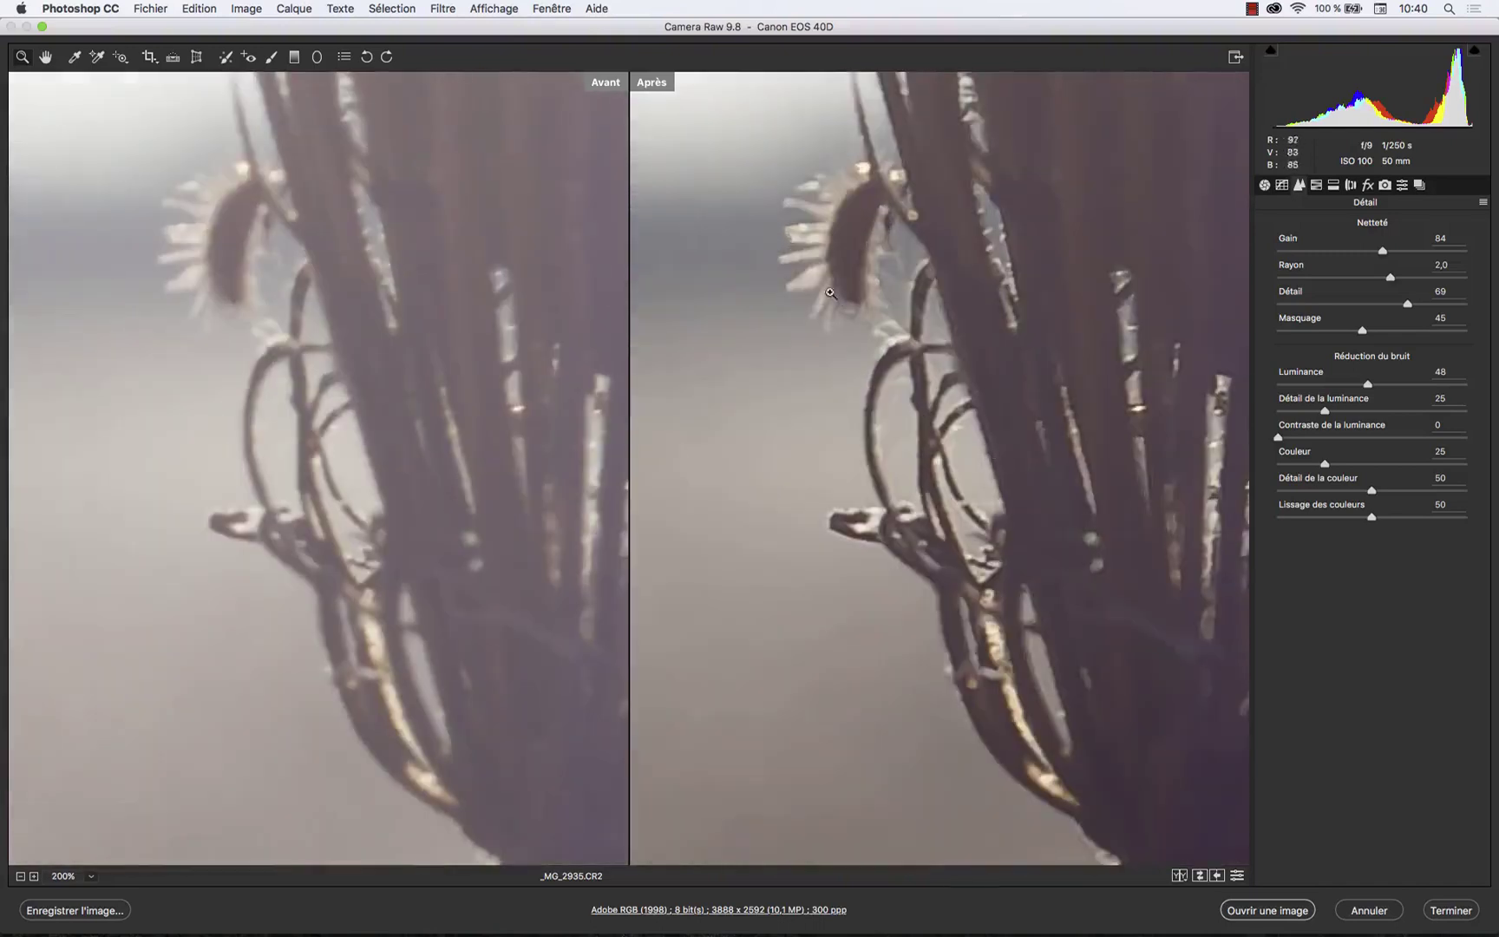
left_click(832, 199)
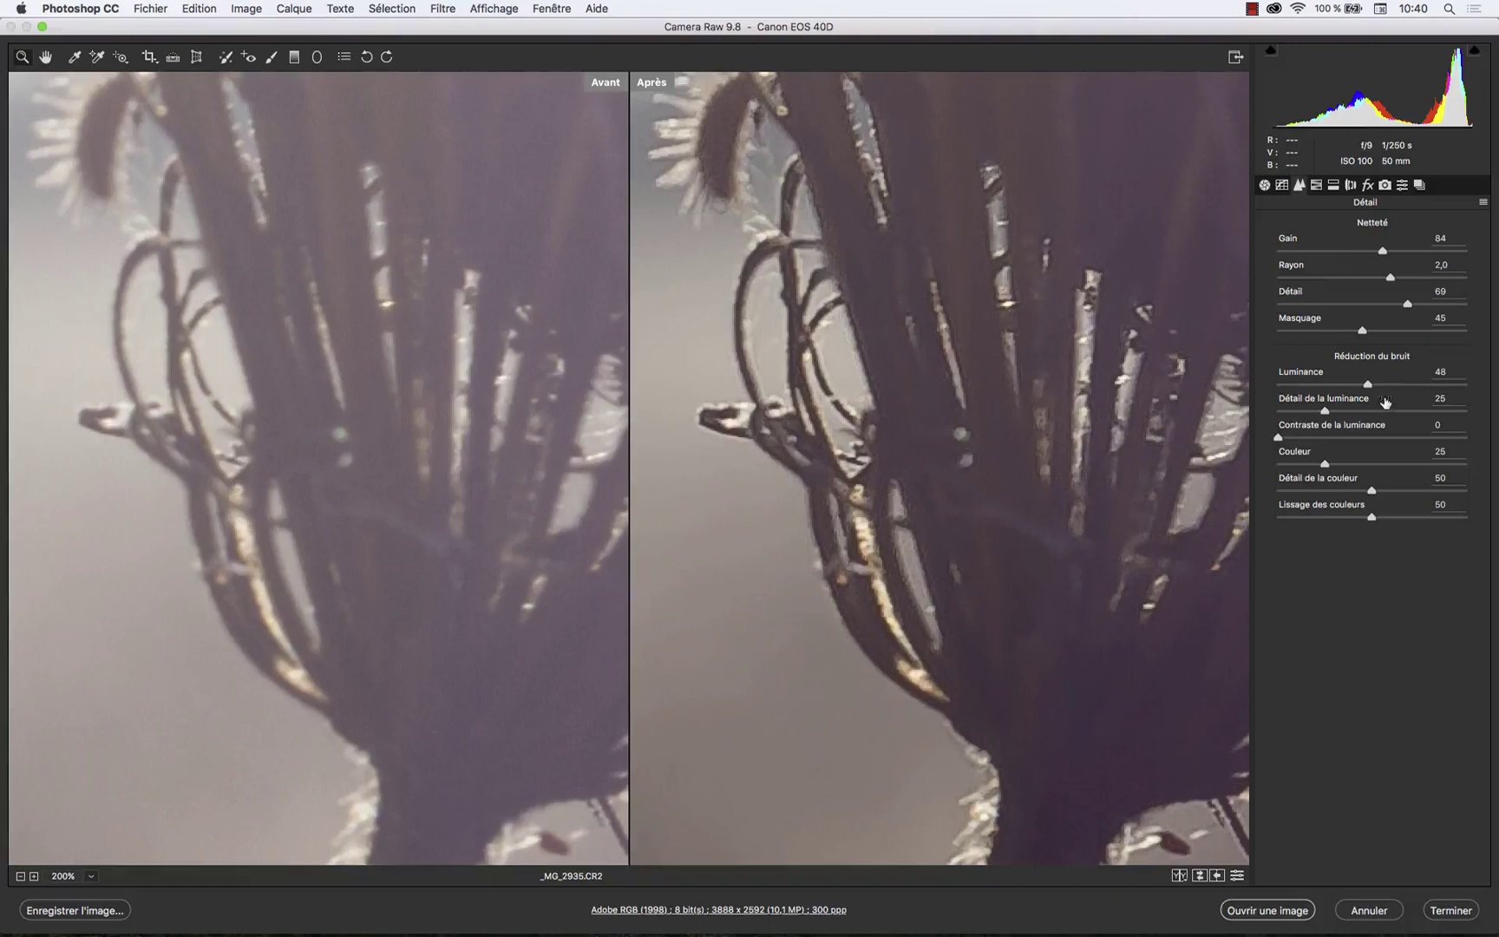
key("alt")
left_click_drag(1325, 464, 1358, 468)
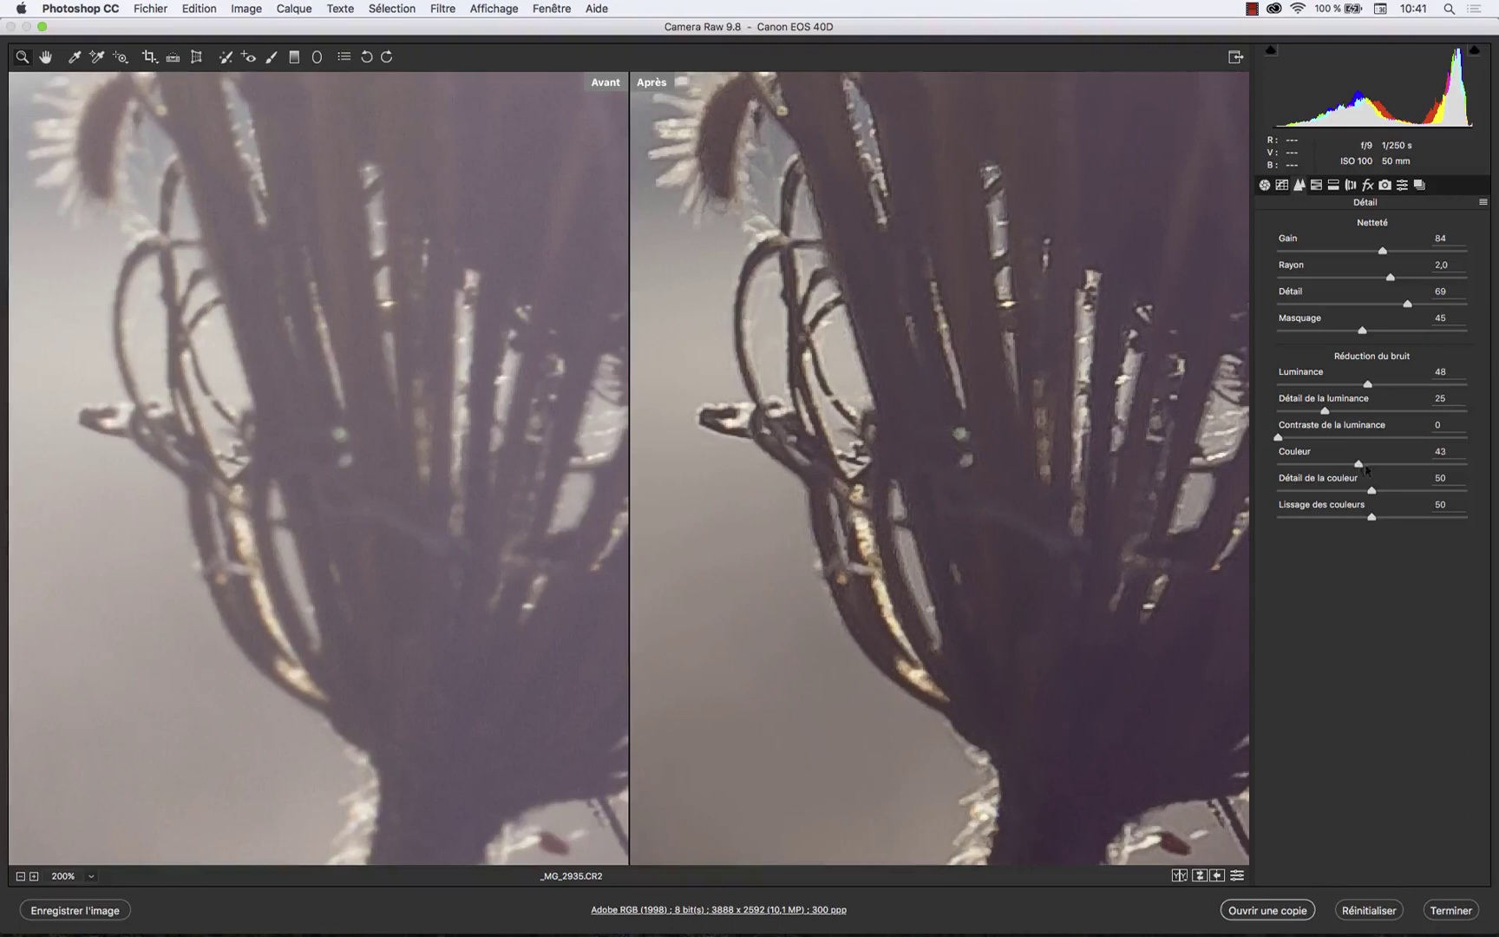
left_click_drag(1350, 470, 1432, 469)
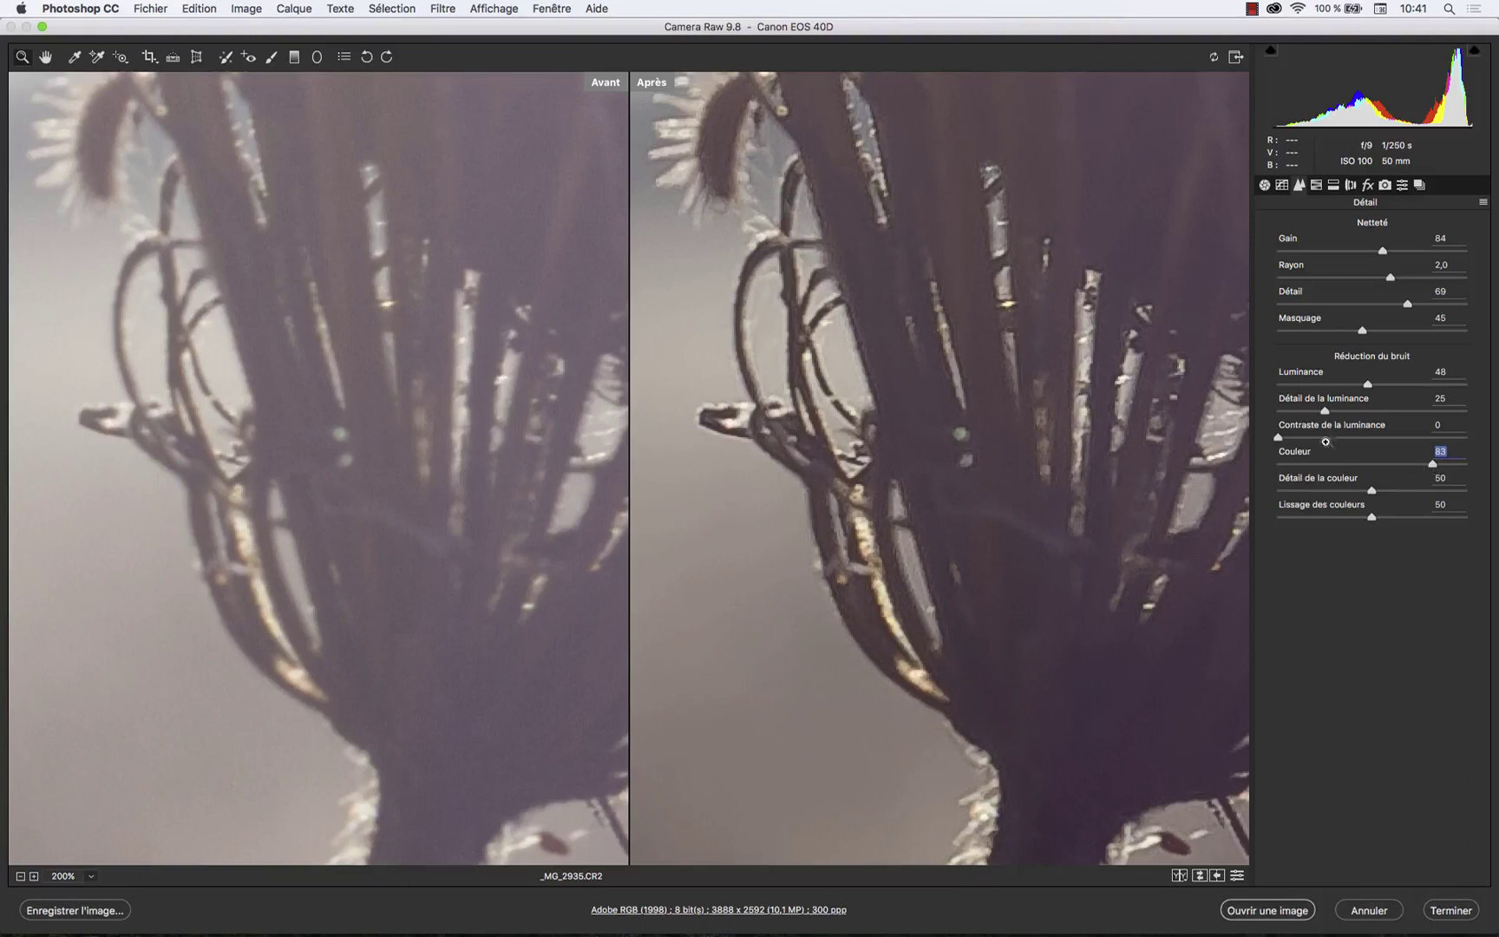
left_click_drag(991, 305, 976, 568)
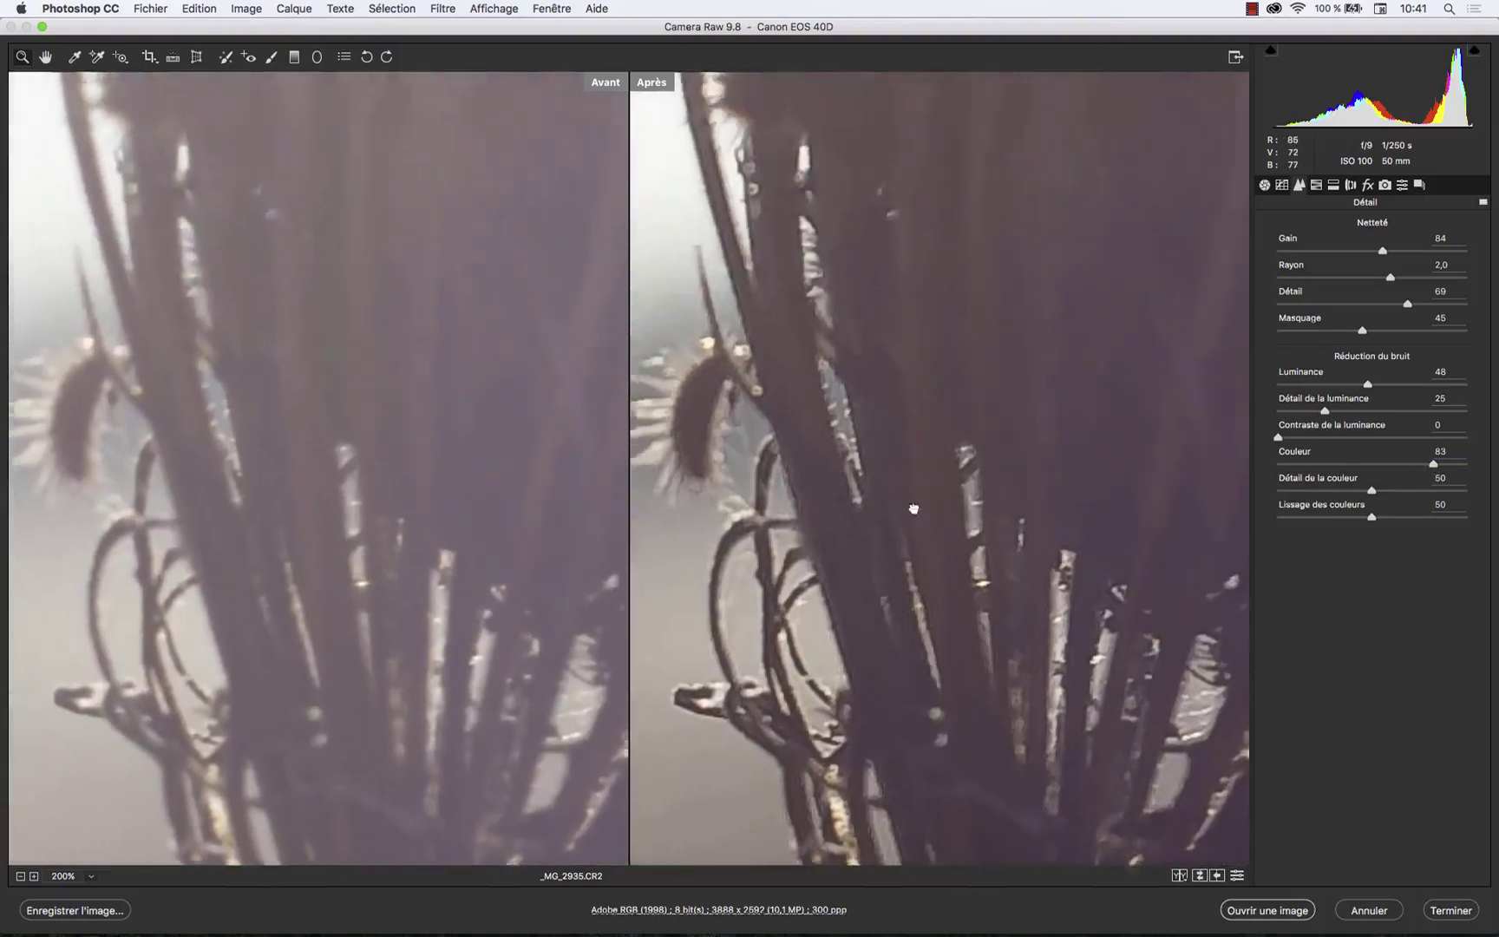
left_click_drag(867, 412, 859, 746)
left_click_drag(854, 373, 843, 589)
left_click_drag(818, 436, 805, 436)
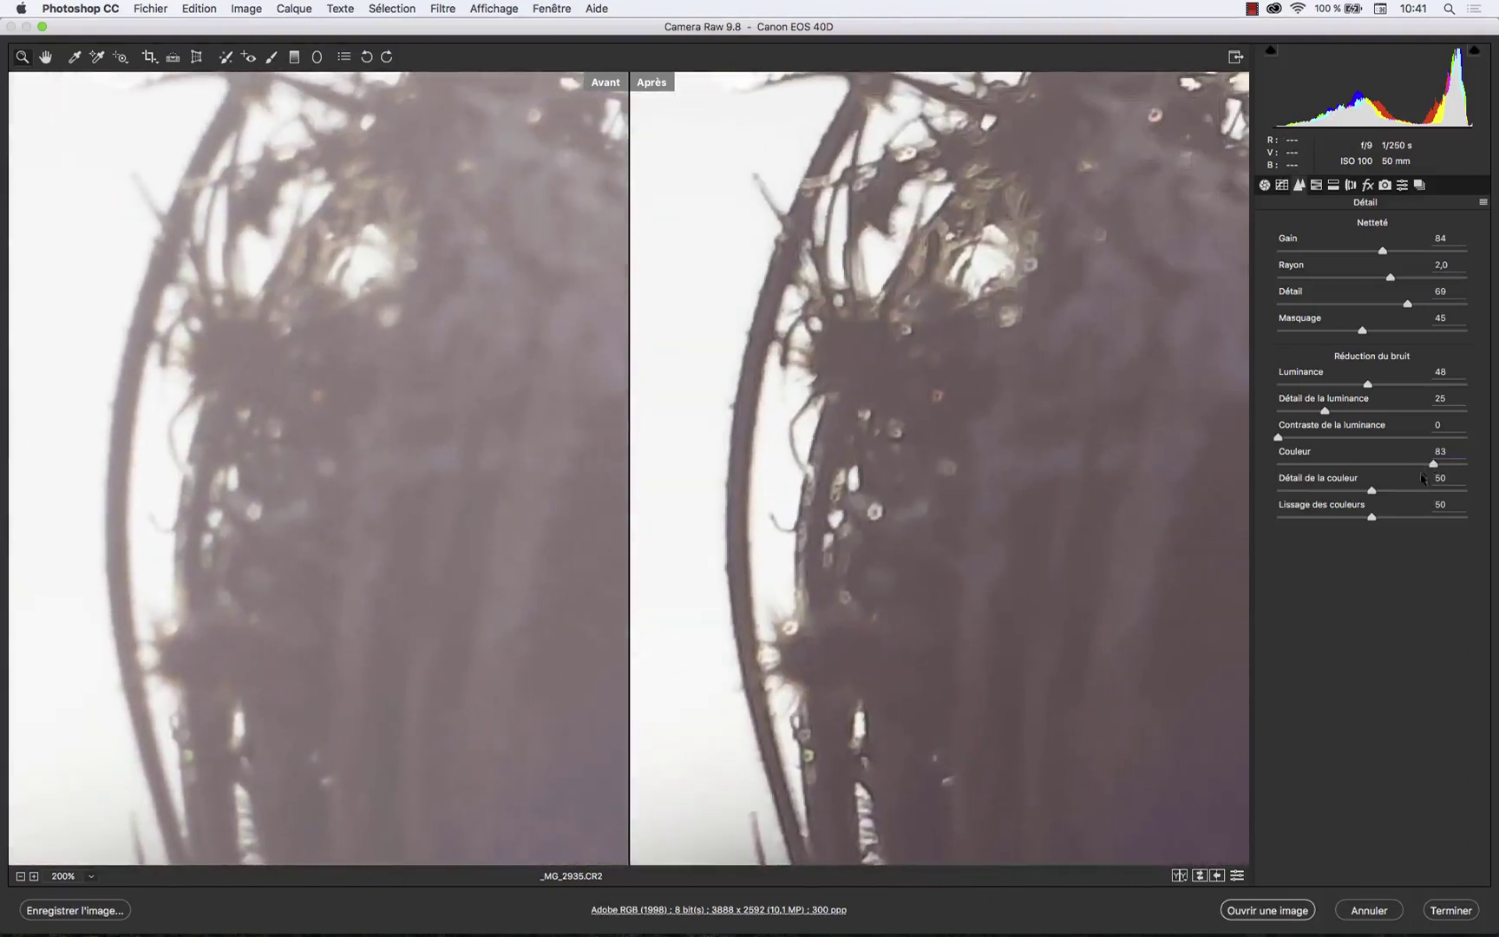
left_click_drag(1433, 465, 1431, 473)
left_click_drag(875, 371, 1101, 526)
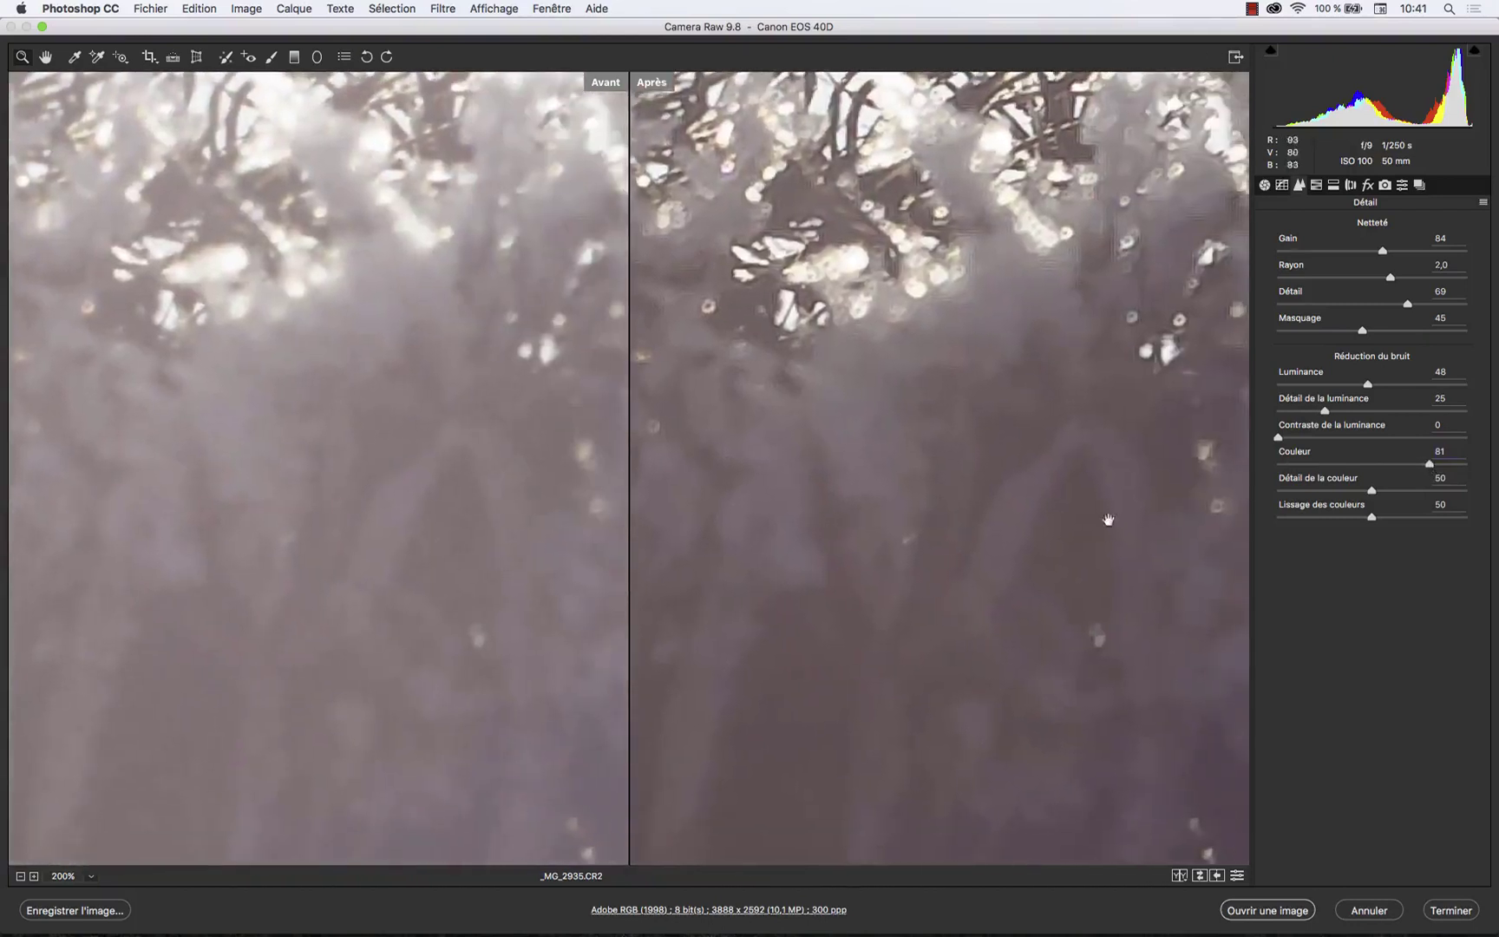
mouse_move(1440, 469)
left_mouse_down()
mouse_move(1401, 468)
mouse_move(1435, 465)
left_mouse_up()
Set the colour smoothing to 68 and compare the whole photo before and after.
left_click(1372, 491)
left_click_drag(1428, 518, 1417, 519)
left_click_drag(1223, 558, 856, 484)
left_click_drag(1131, 596, 1089, 478)
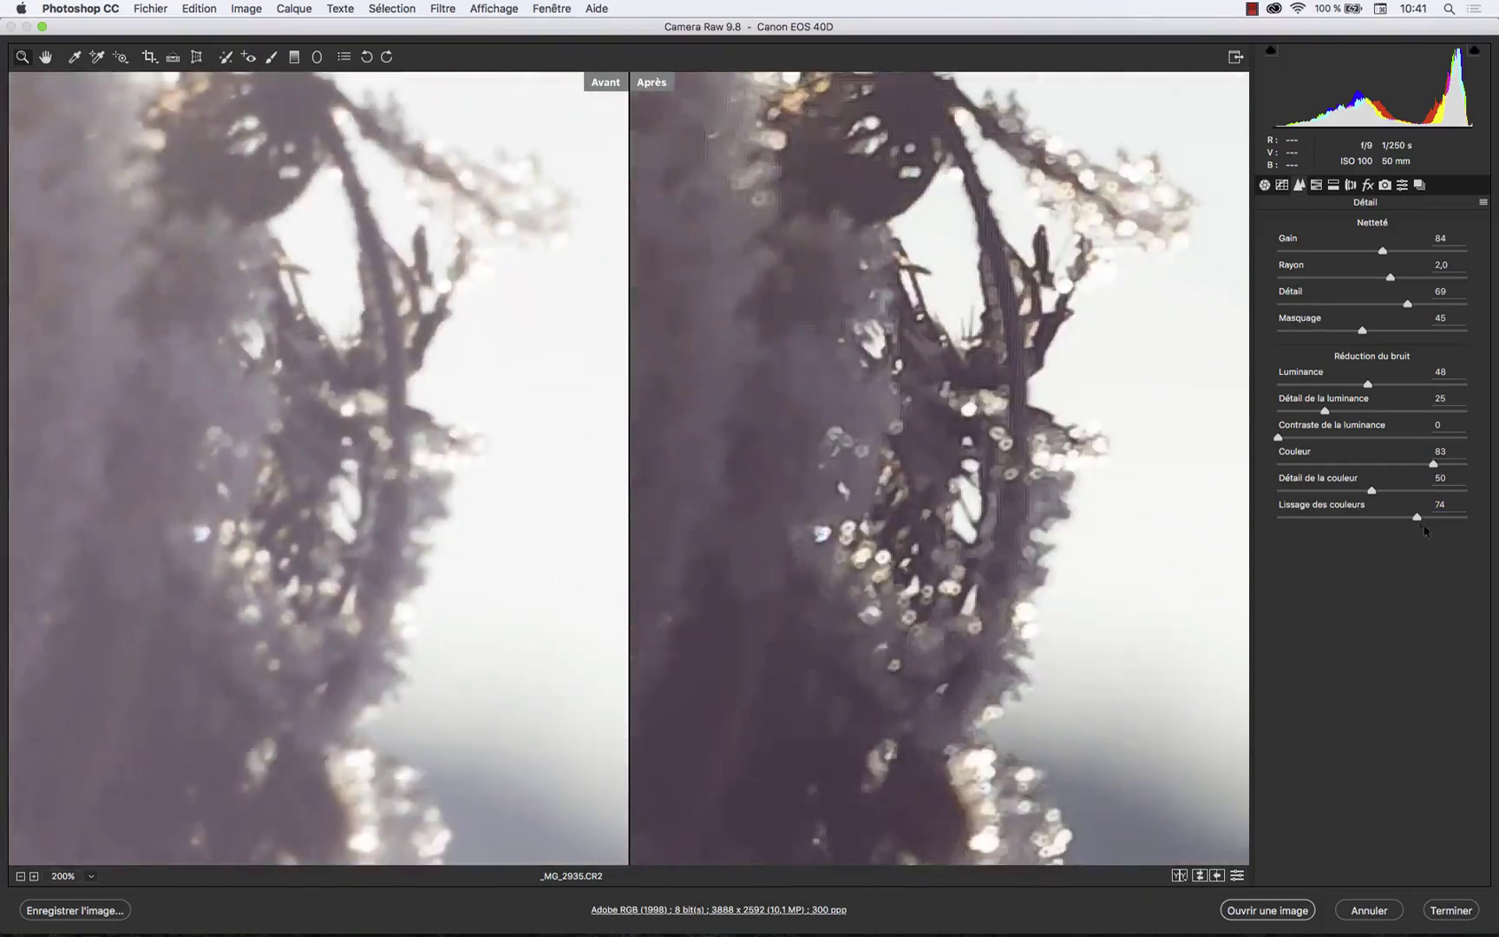
left_click_drag(1409, 517, 1405, 518)
left_click_drag(1009, 550, 1011, 382)
left_click_drag(1047, 730, 1079, 495)
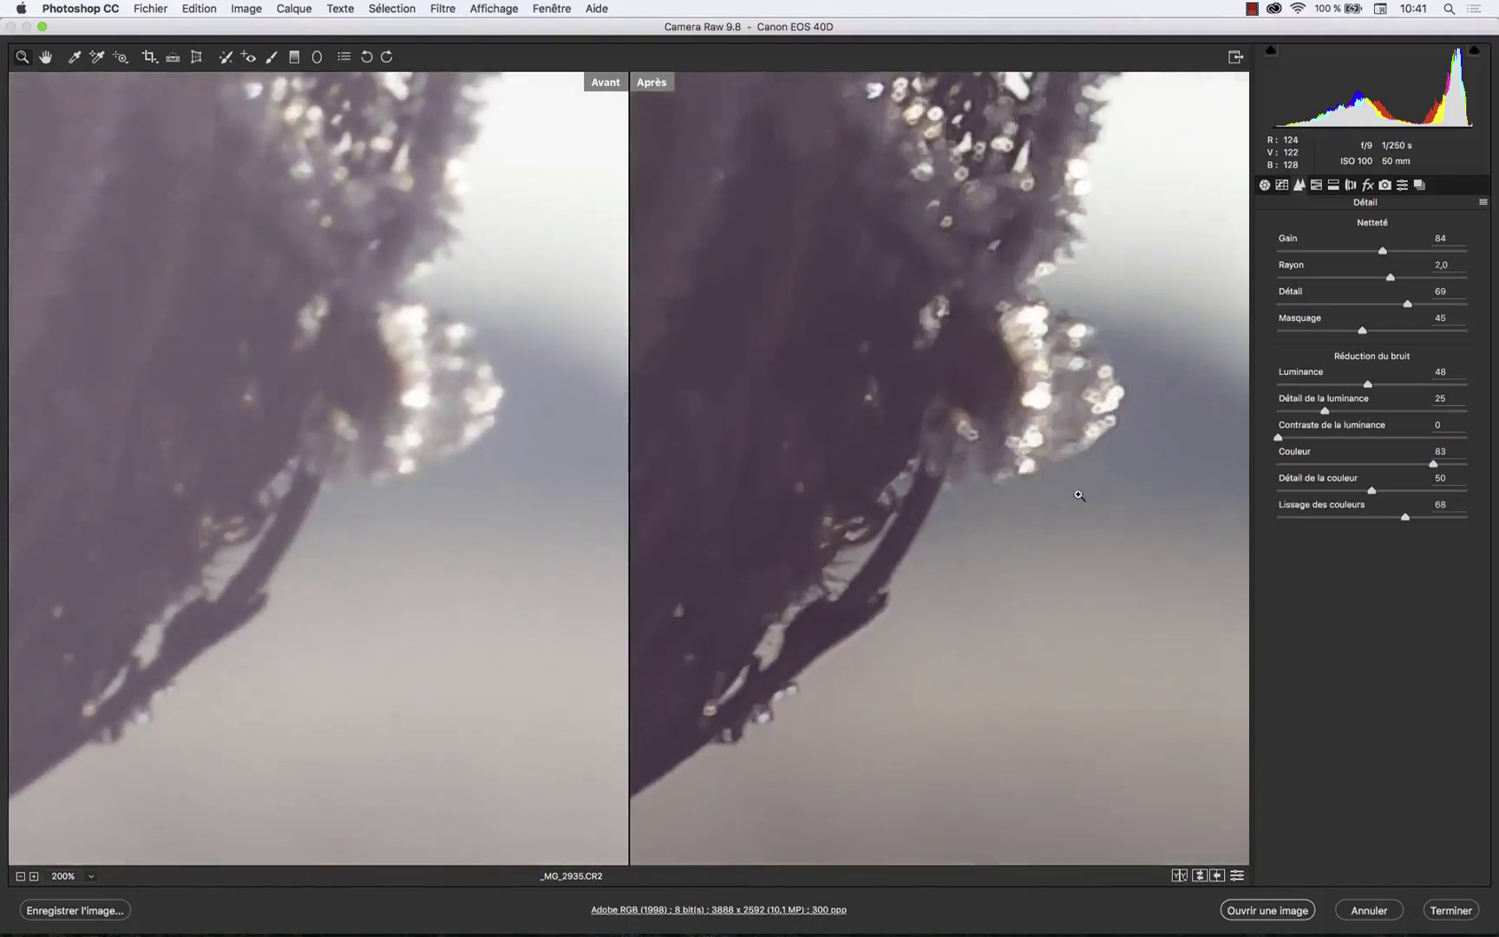
left_click(945, 502, "alt")
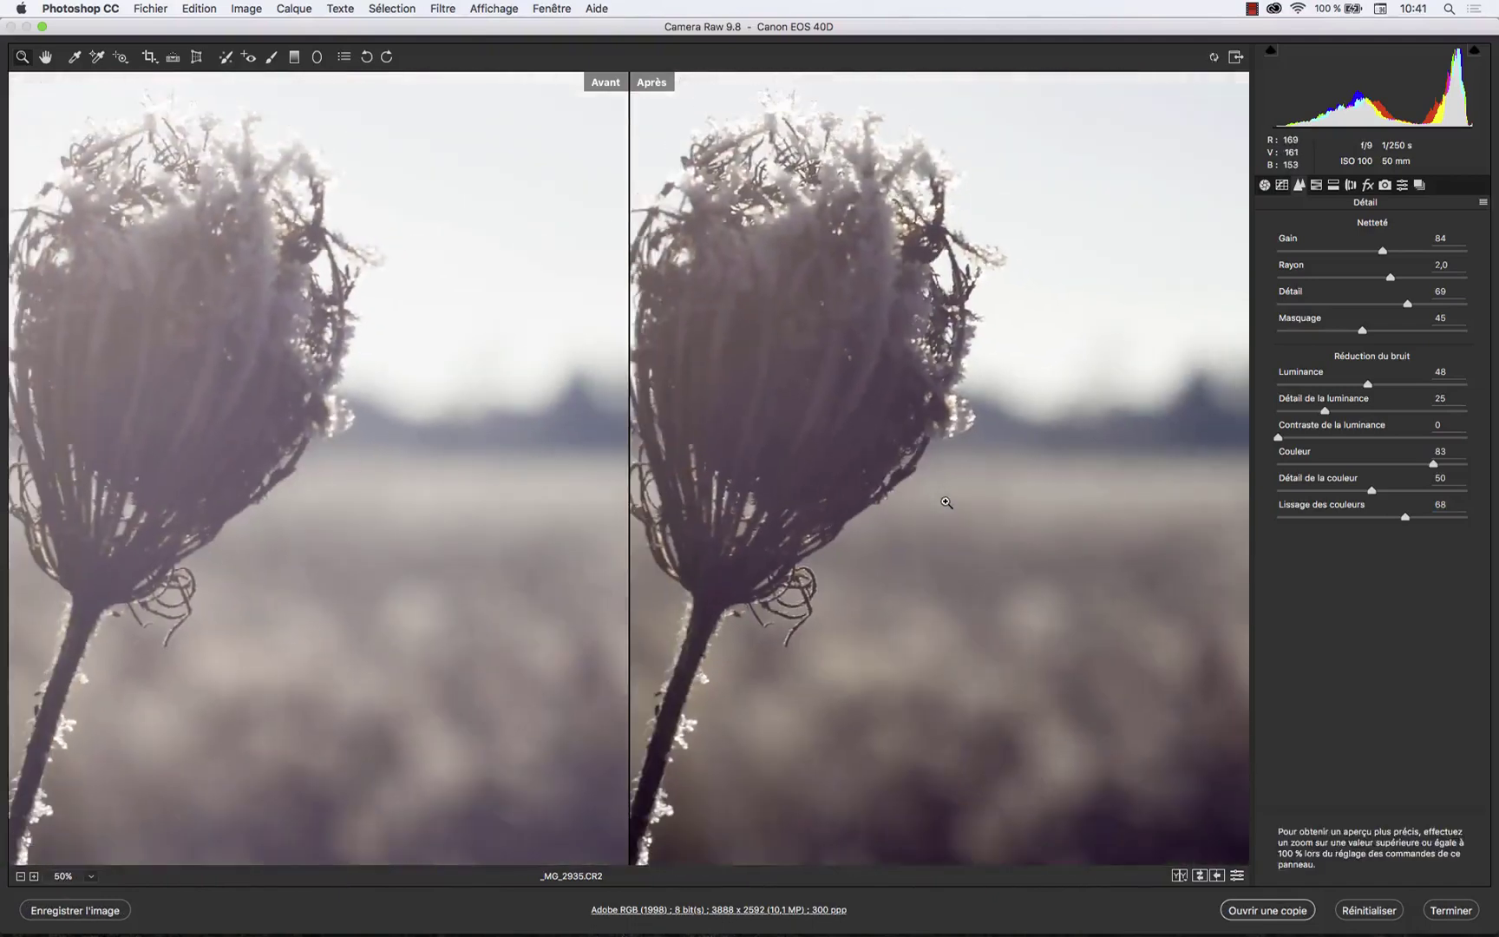
left_click_drag(694, 466, 897, 424)
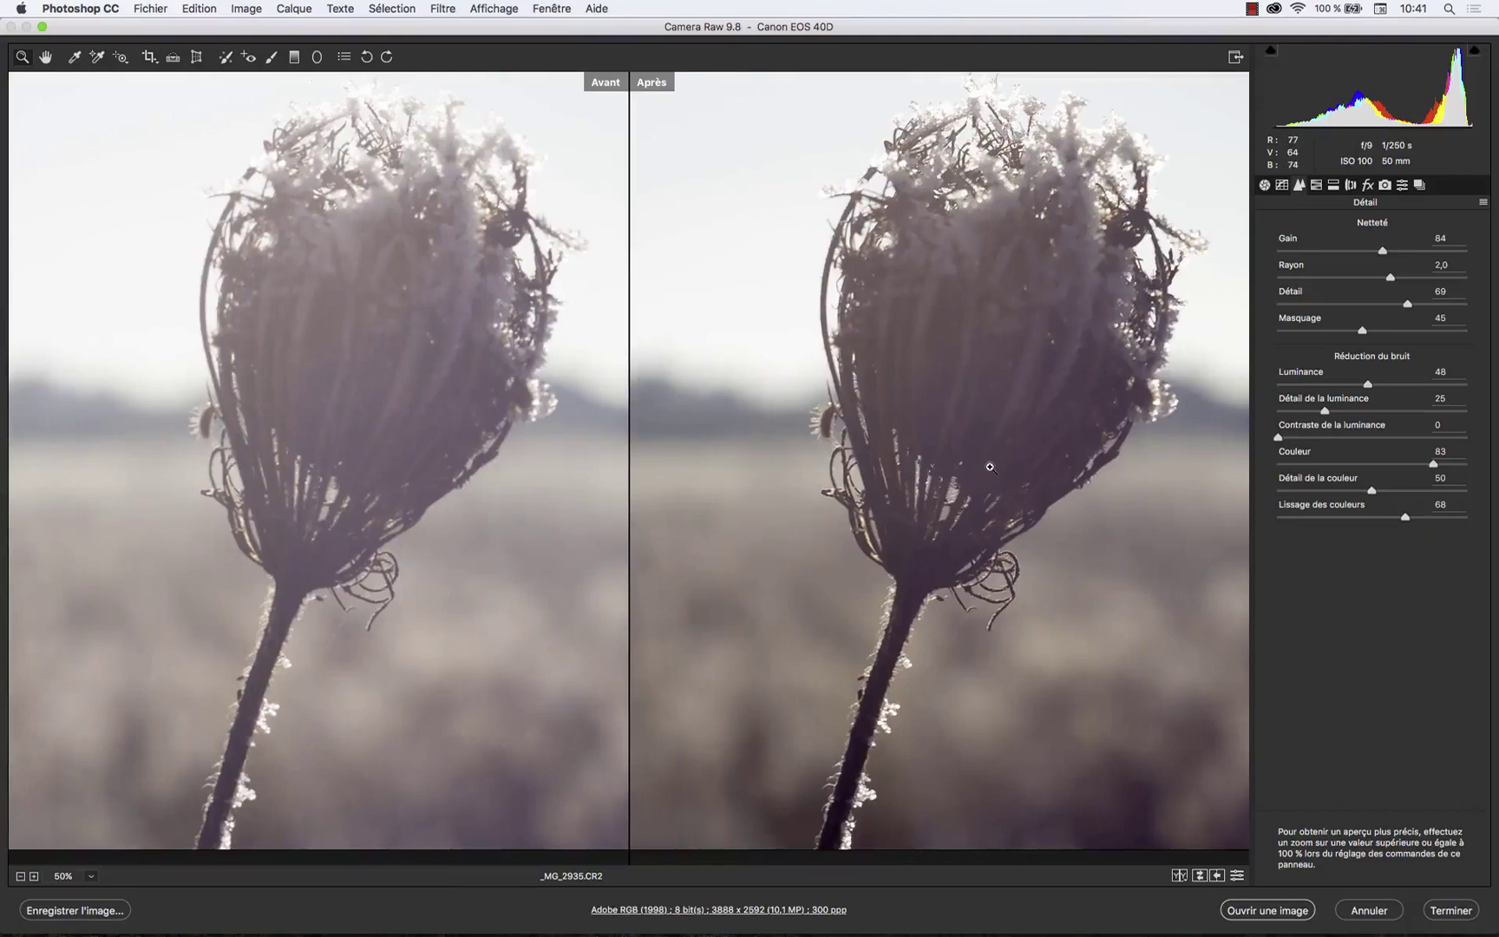
left_click(956, 437, "alt")
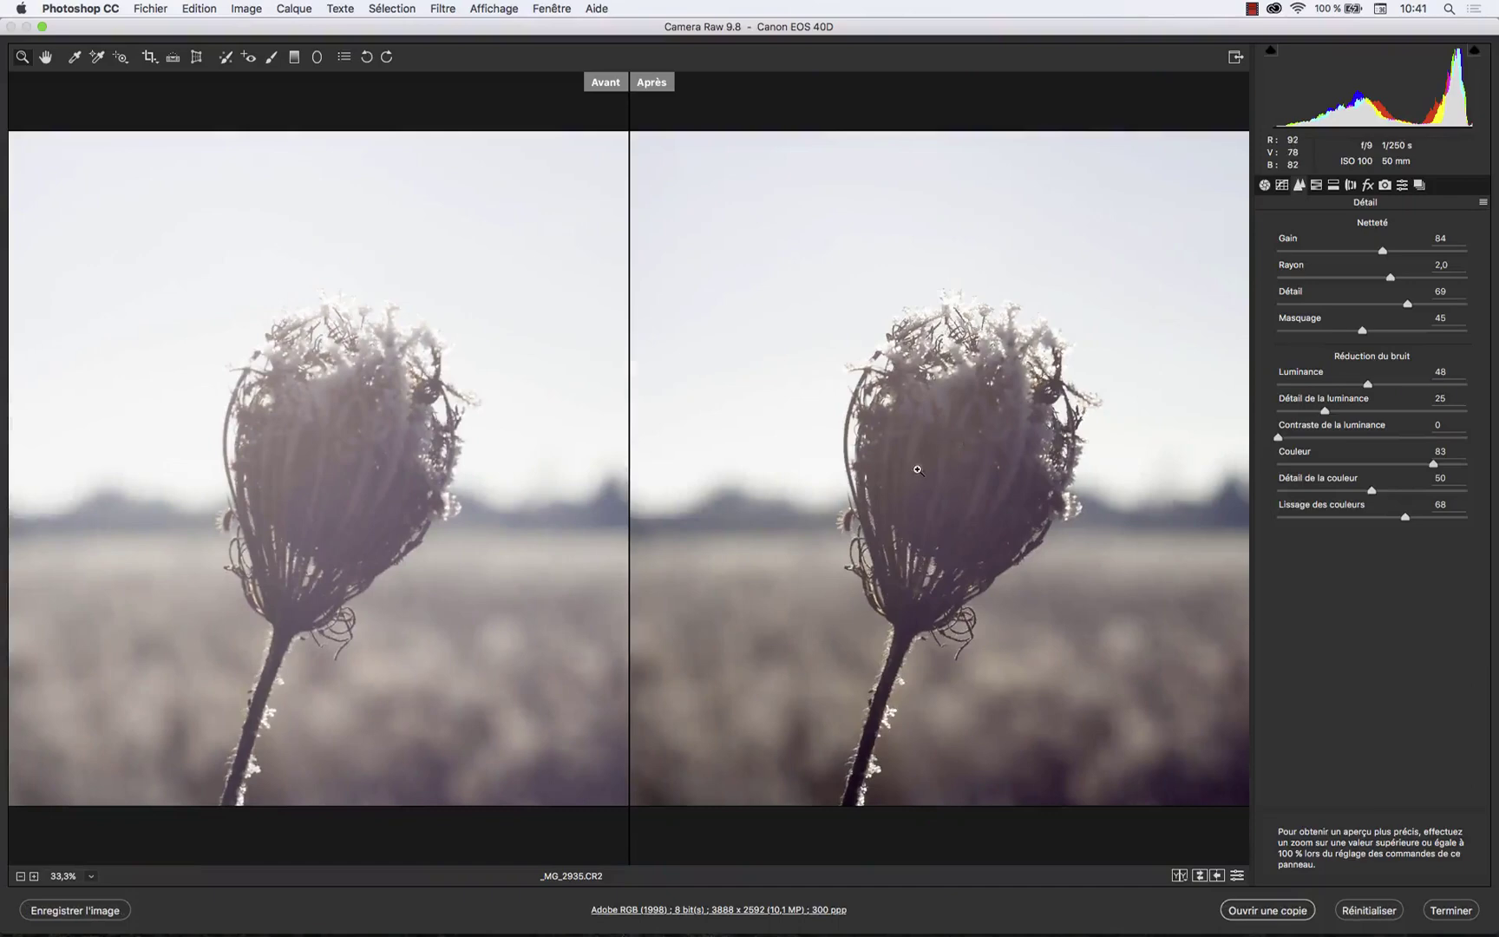